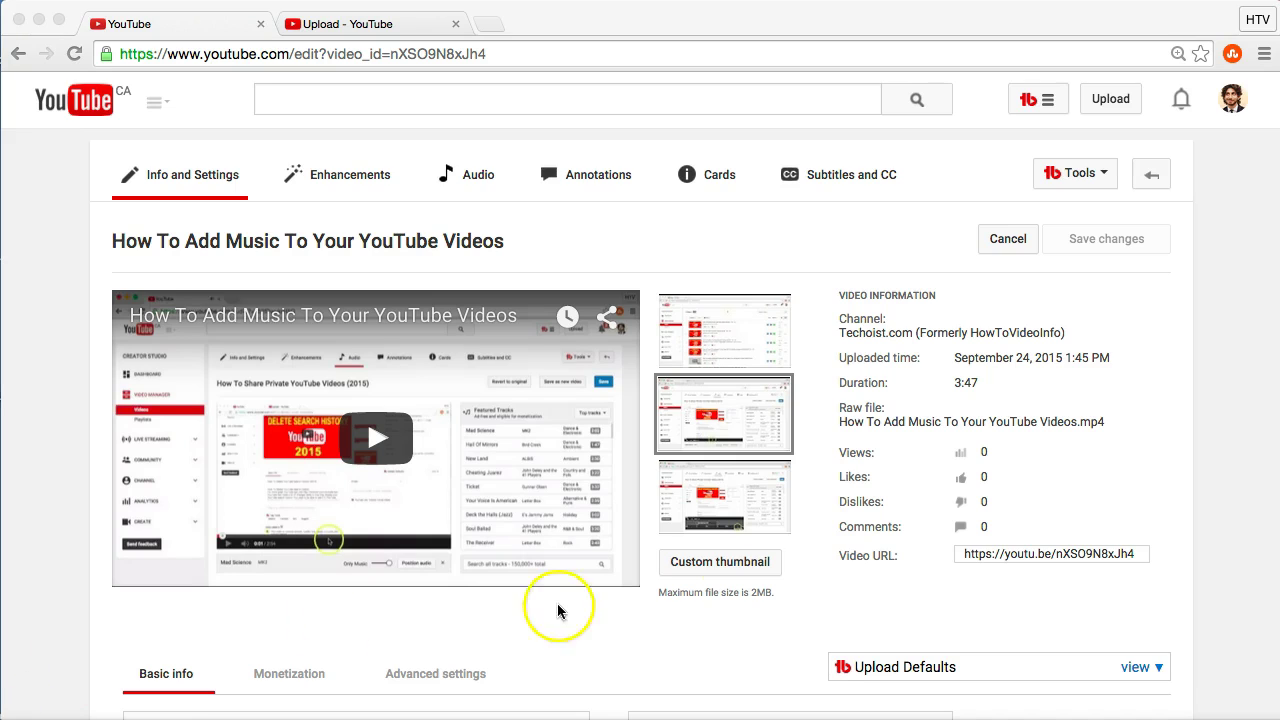
Upload entertained.jpg from the Uploads folder as the video's custom thumbnail.
click(940, 370)
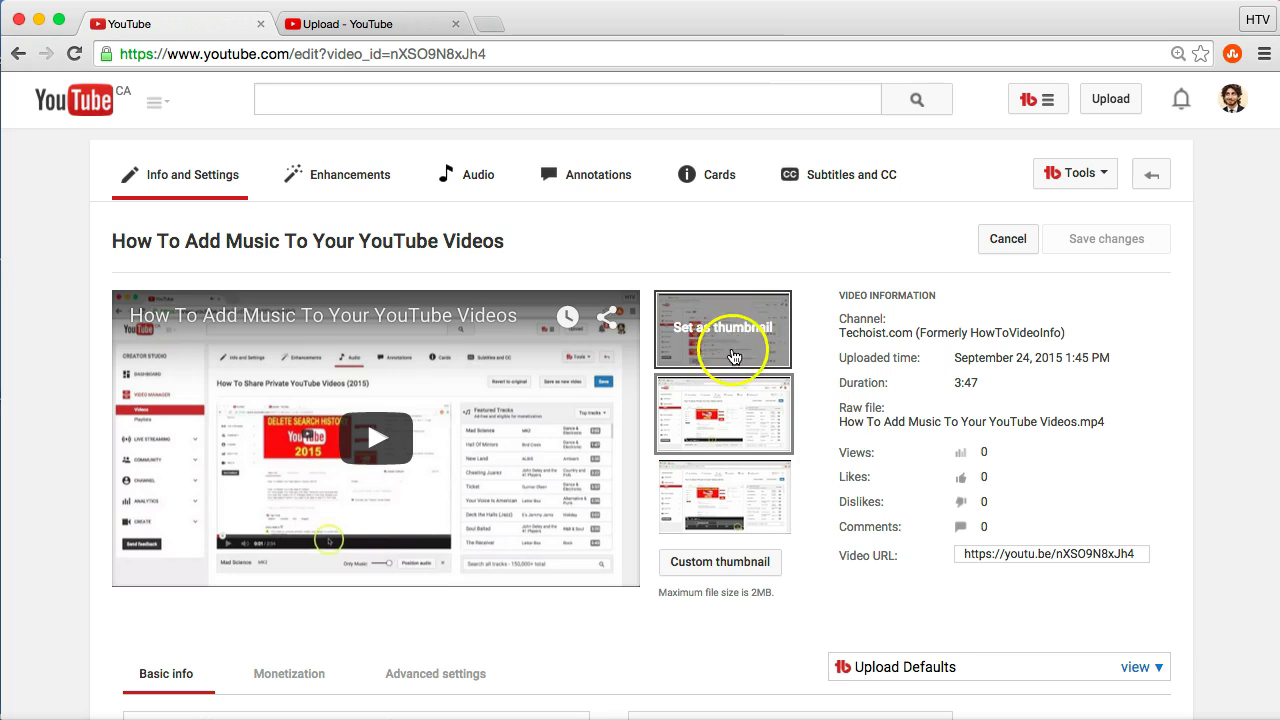
mouse_move(729, 509)
mouse_move(716, 334)
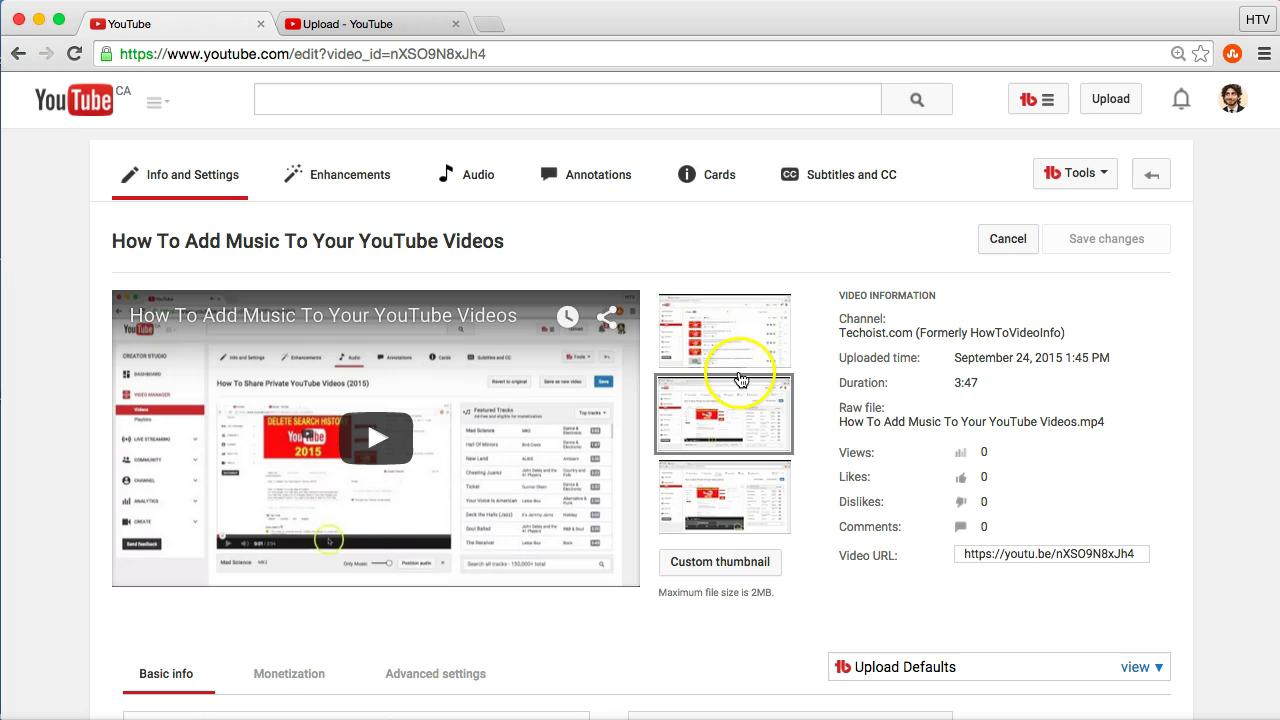
mouse_move(762, 528)
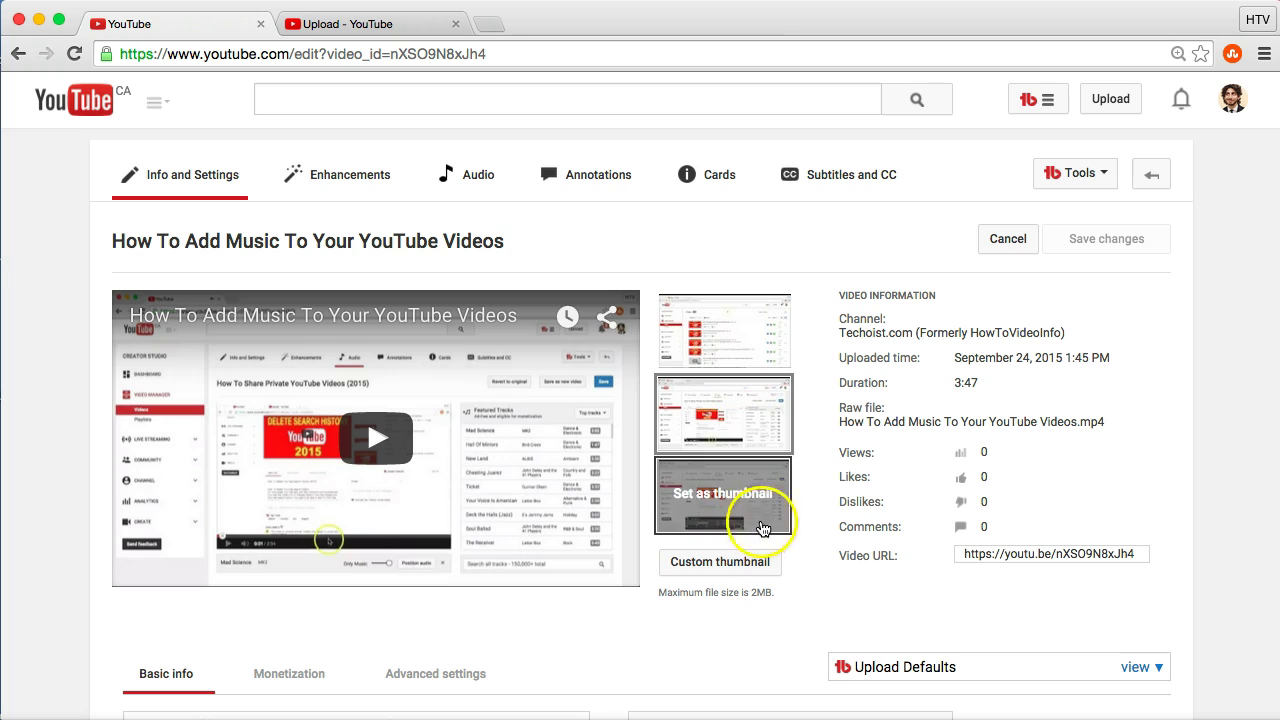
click(734, 571)
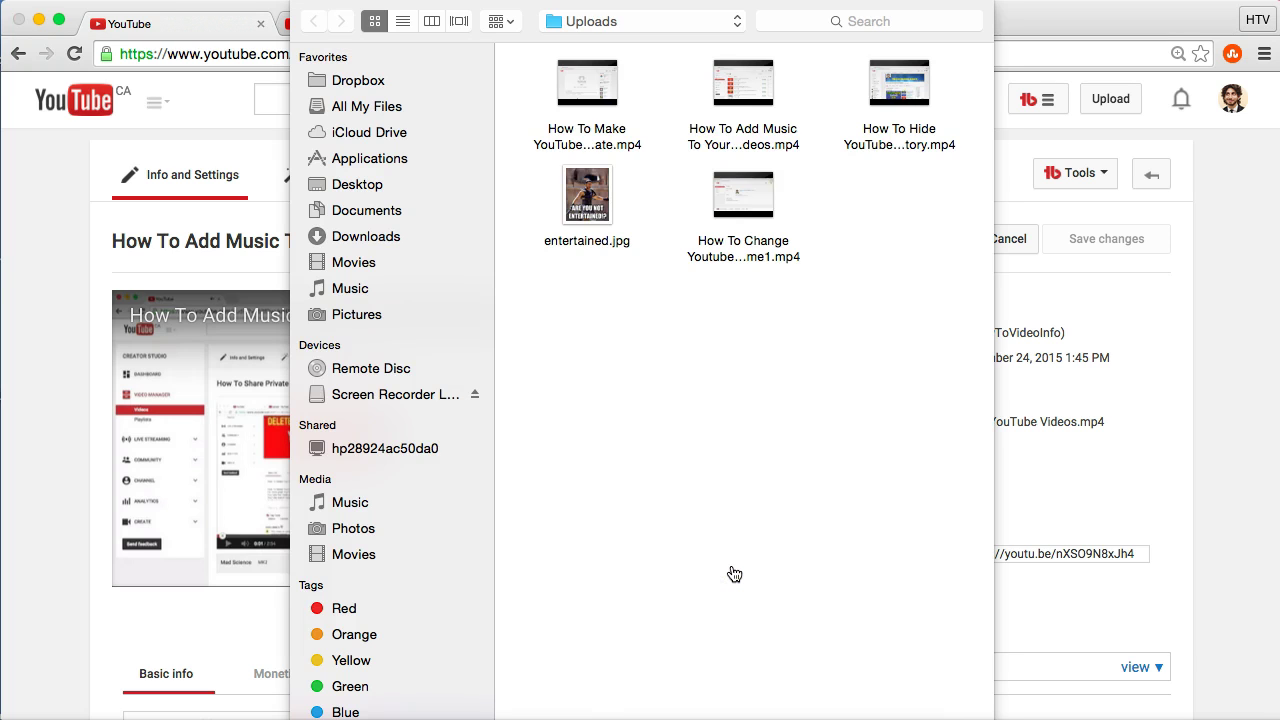
double_click(585, 182)
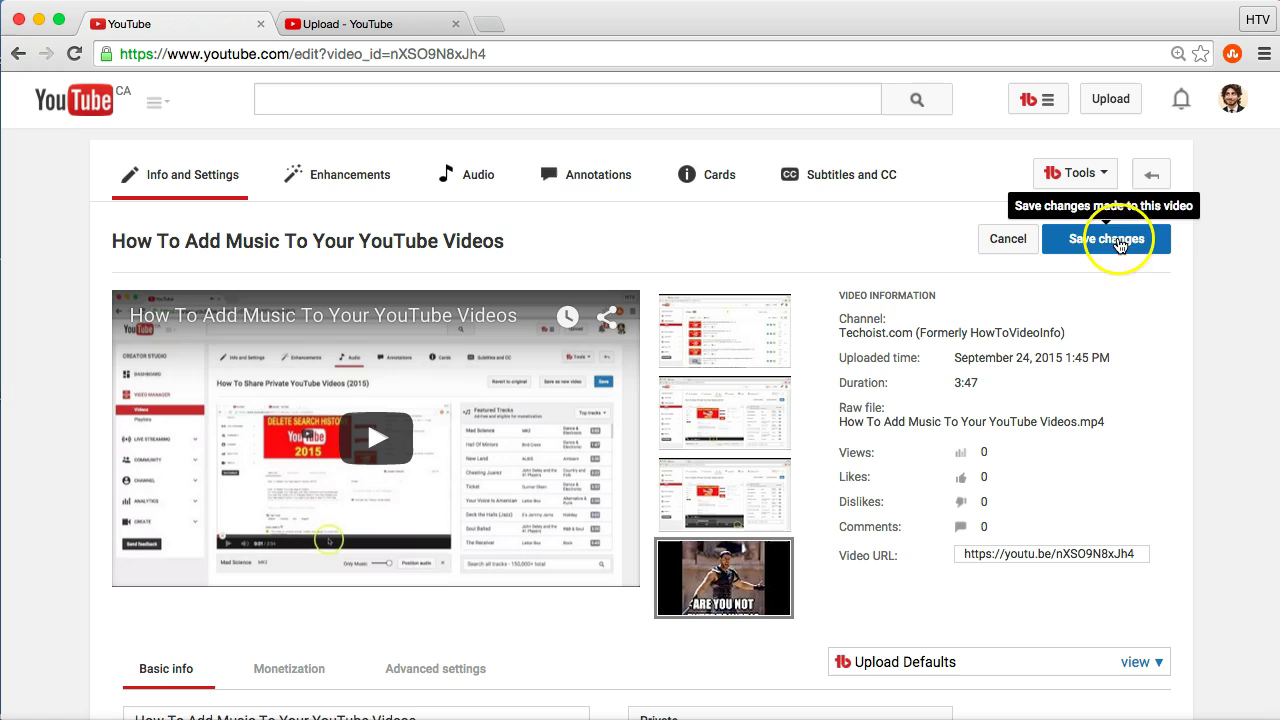
mouse_move(776, 552)
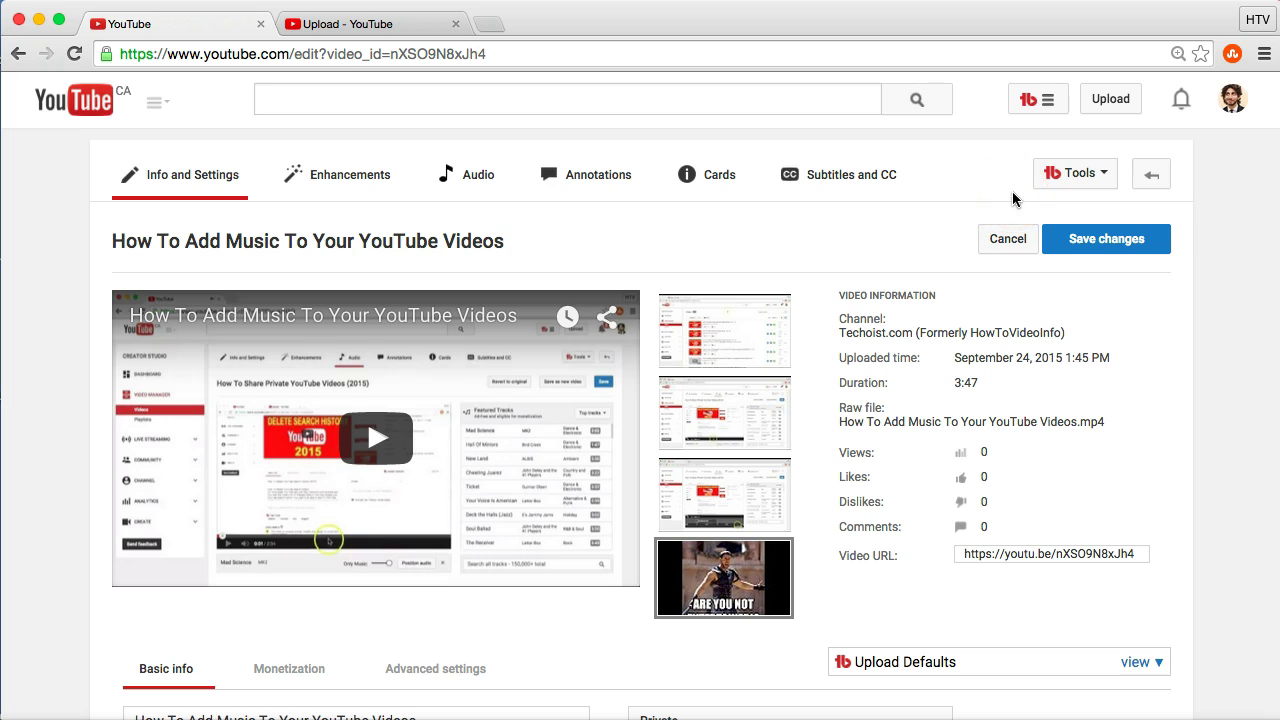
Launch TubeBuddy's Thumbnail Generator from the TubeBuddy Tools list.
click(1098, 175)
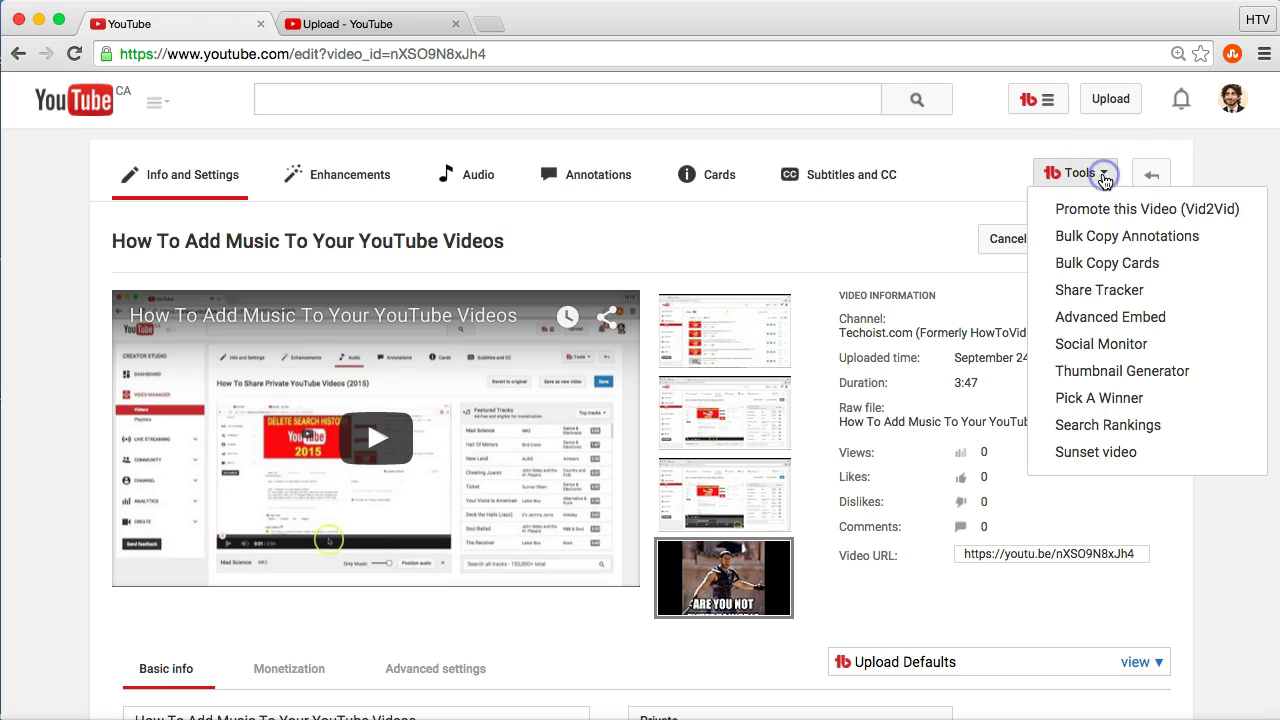
click(1171, 382)
click(1159, 378)
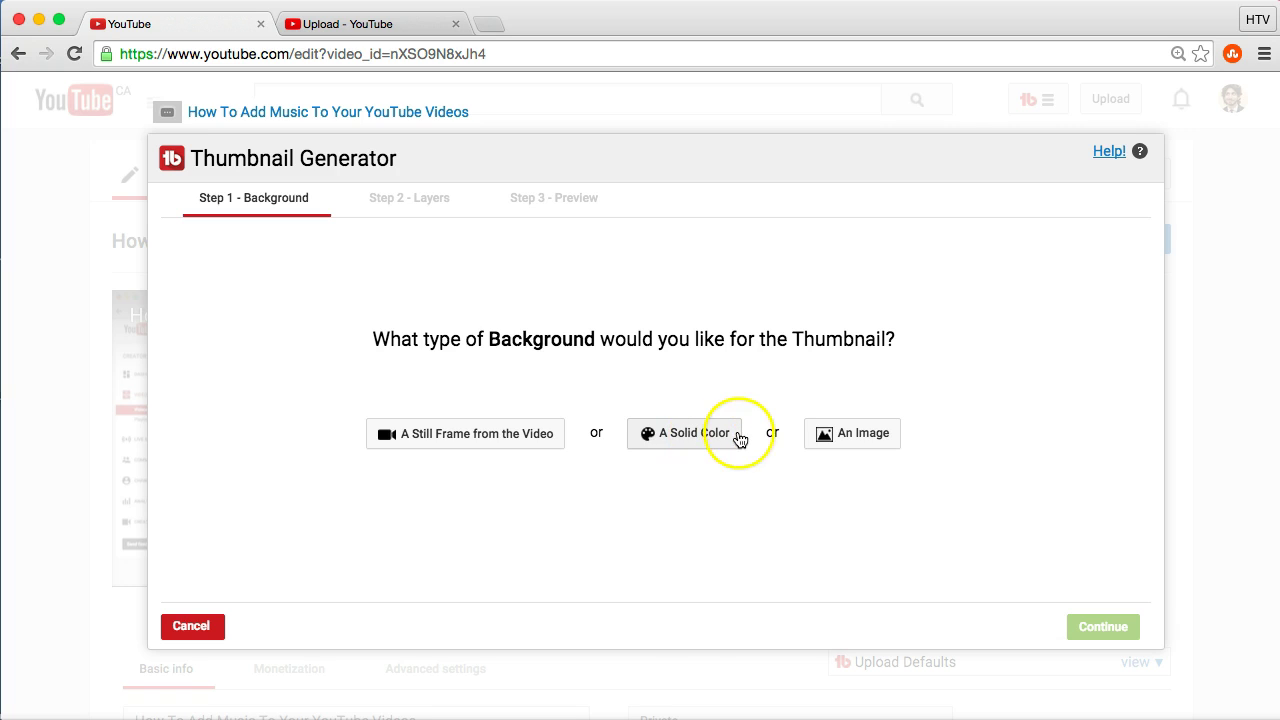
Use a solid white background and advance to Step 2 - Layers.
click(710, 439)
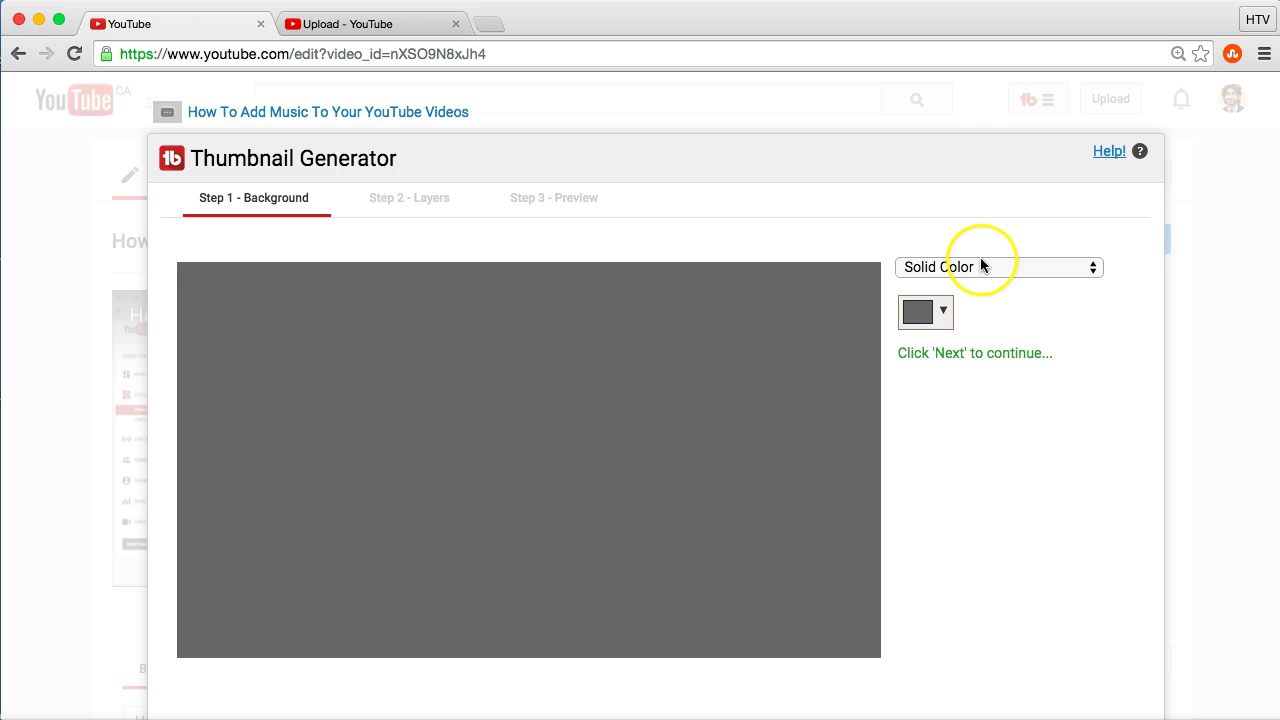
click(922, 309)
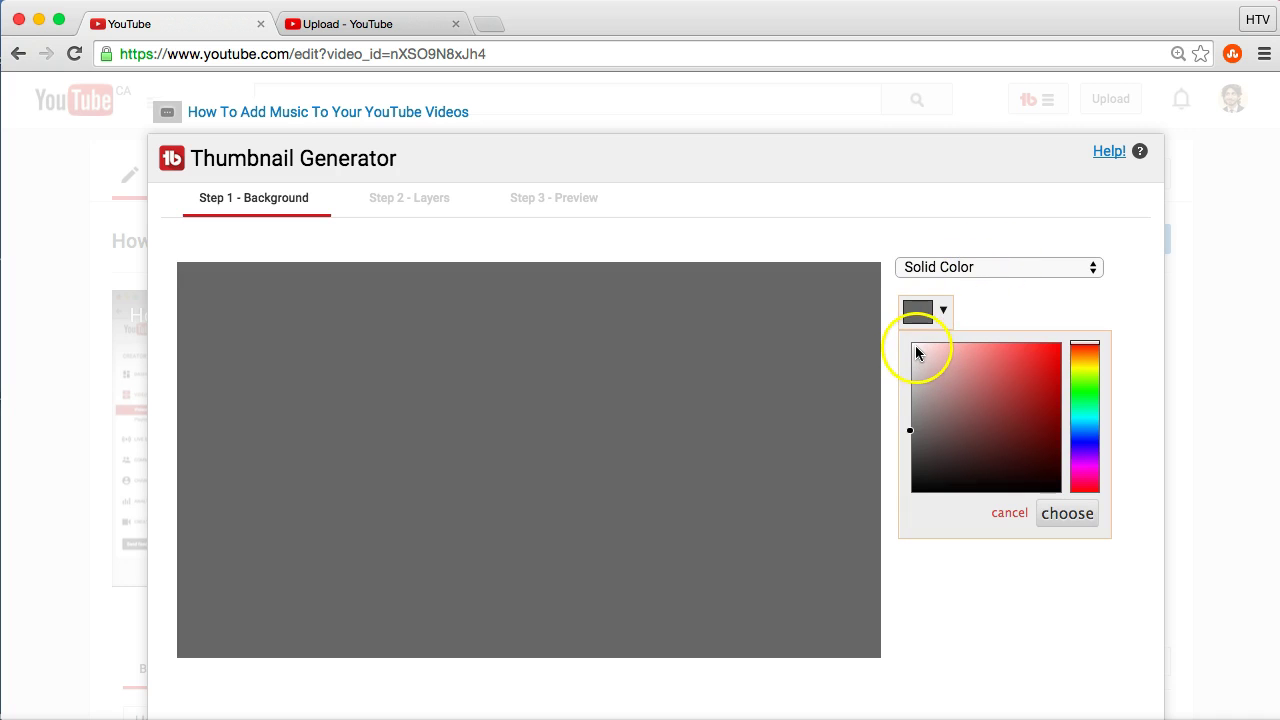
click(911, 343)
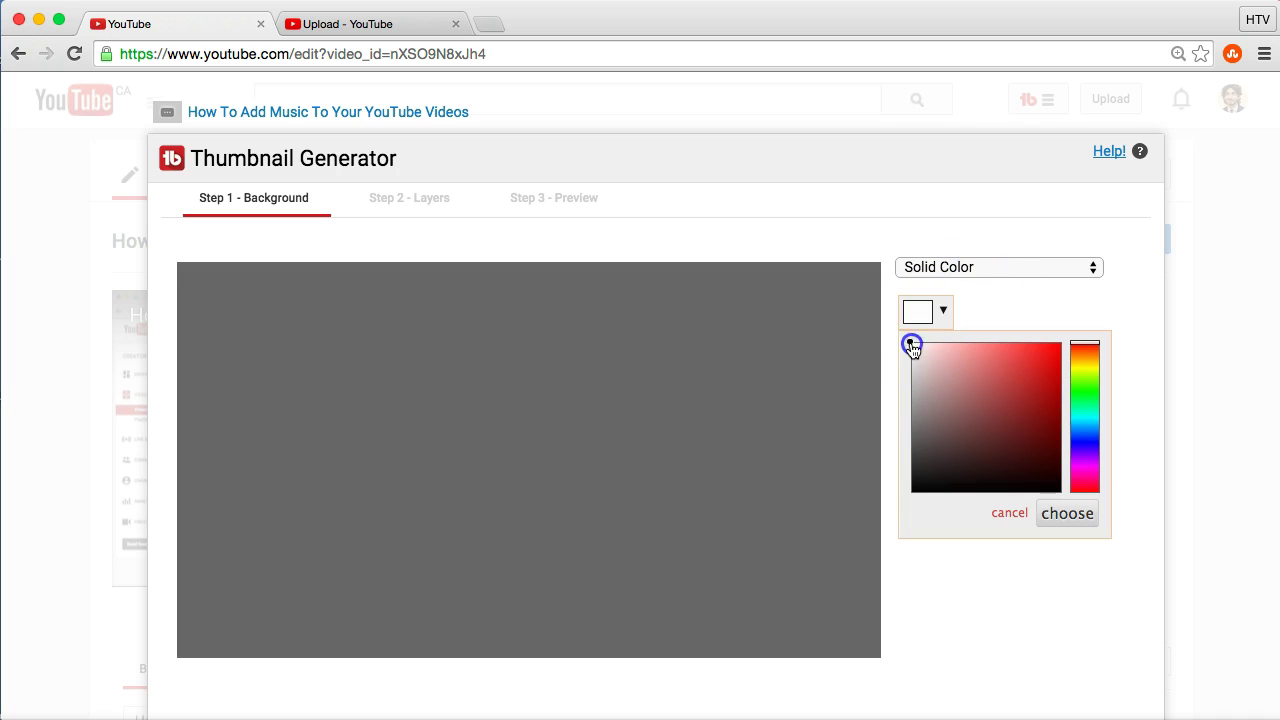
click(1062, 513)
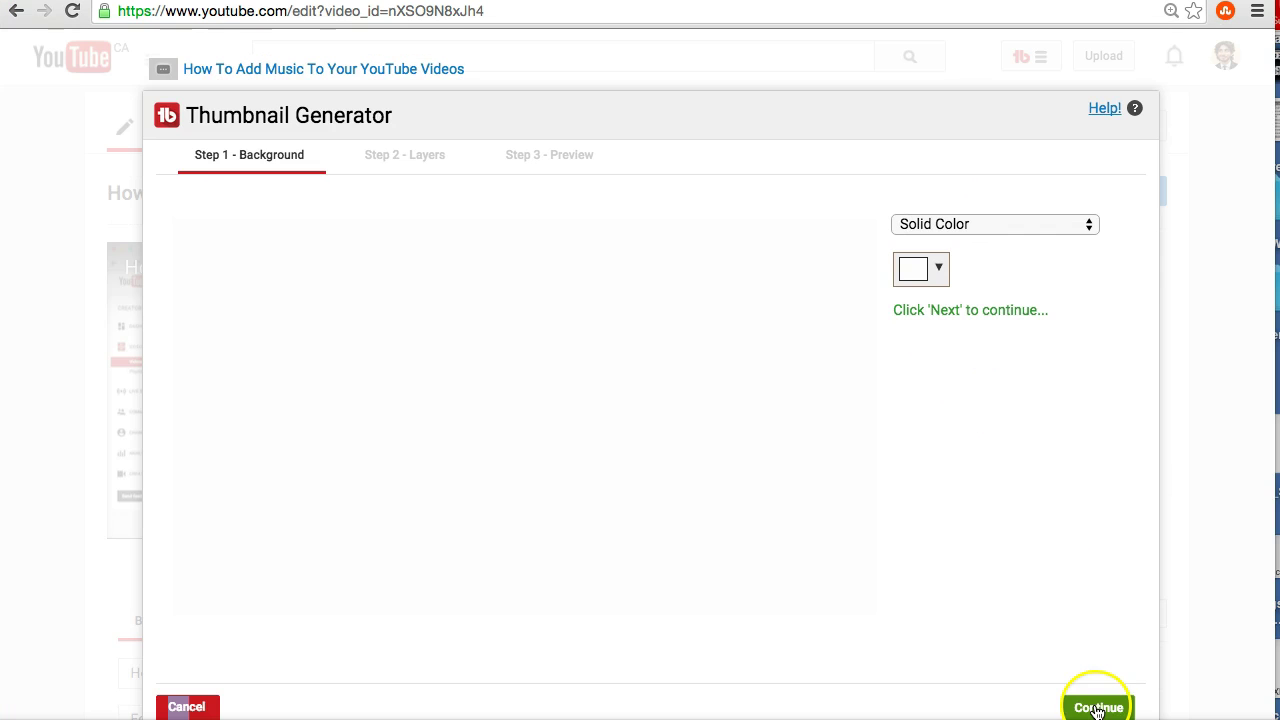
click(1097, 708)
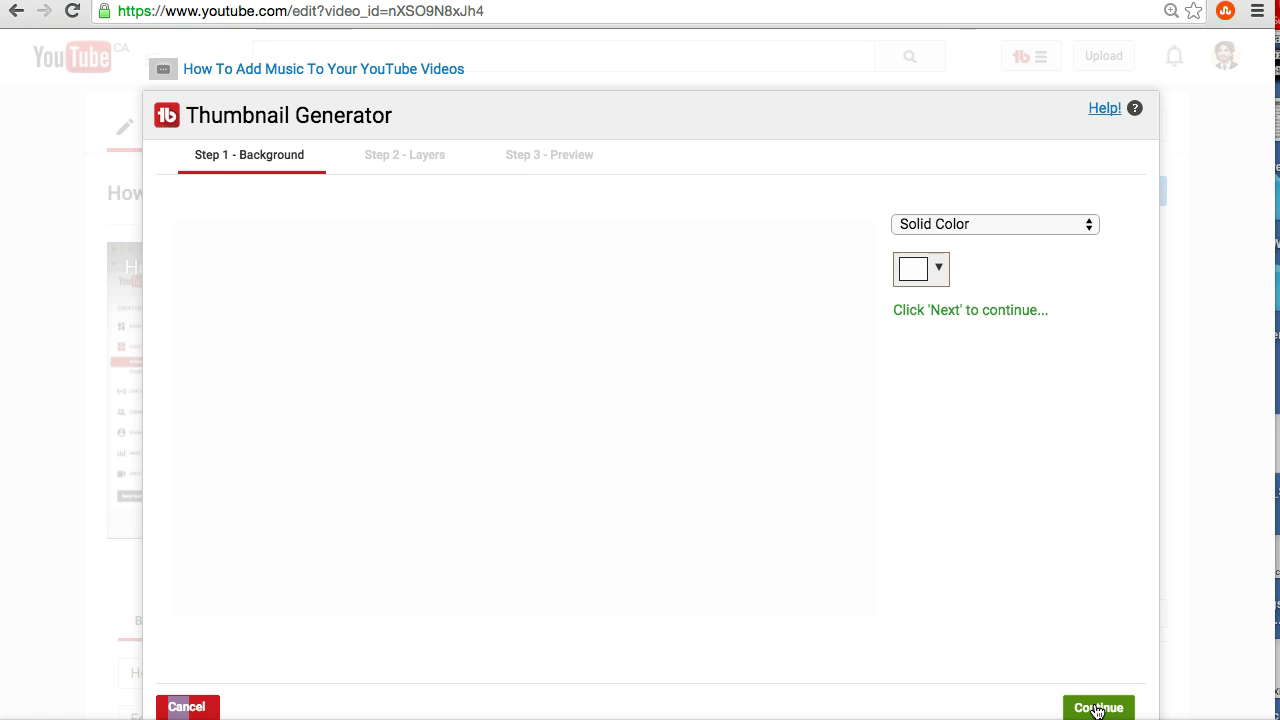
click(1097, 708)
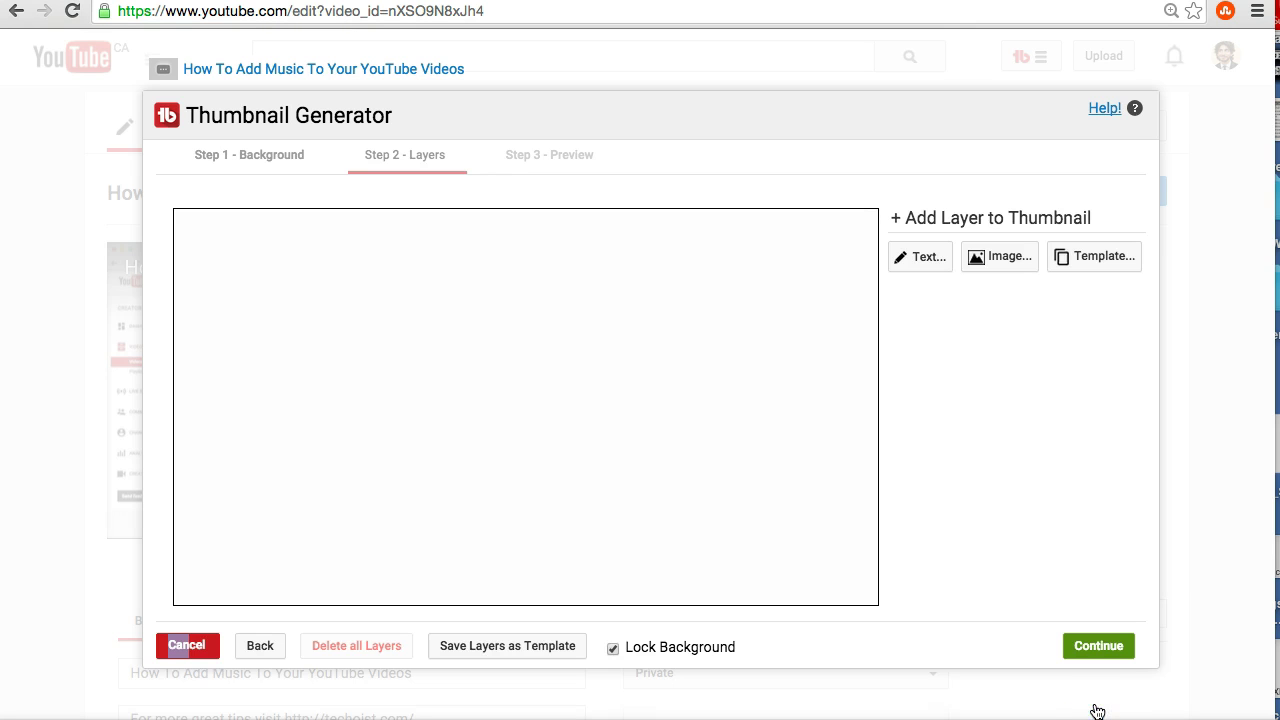
Add the youtubegreat template, a red background with the YouTube logo, to the canvas.
click(1010, 259)
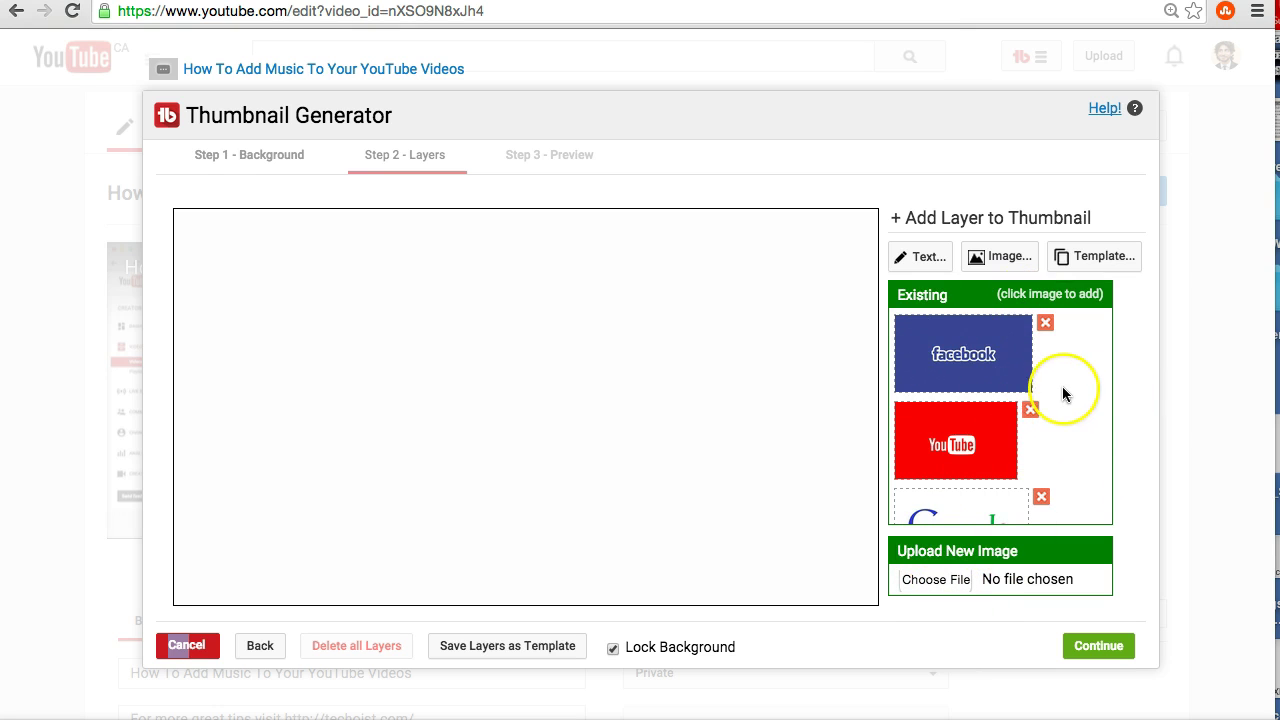
scroll(1063, 394, down, 1)
scroll(1063, 394, down, 1)
scroll(1063, 394, up, 3)
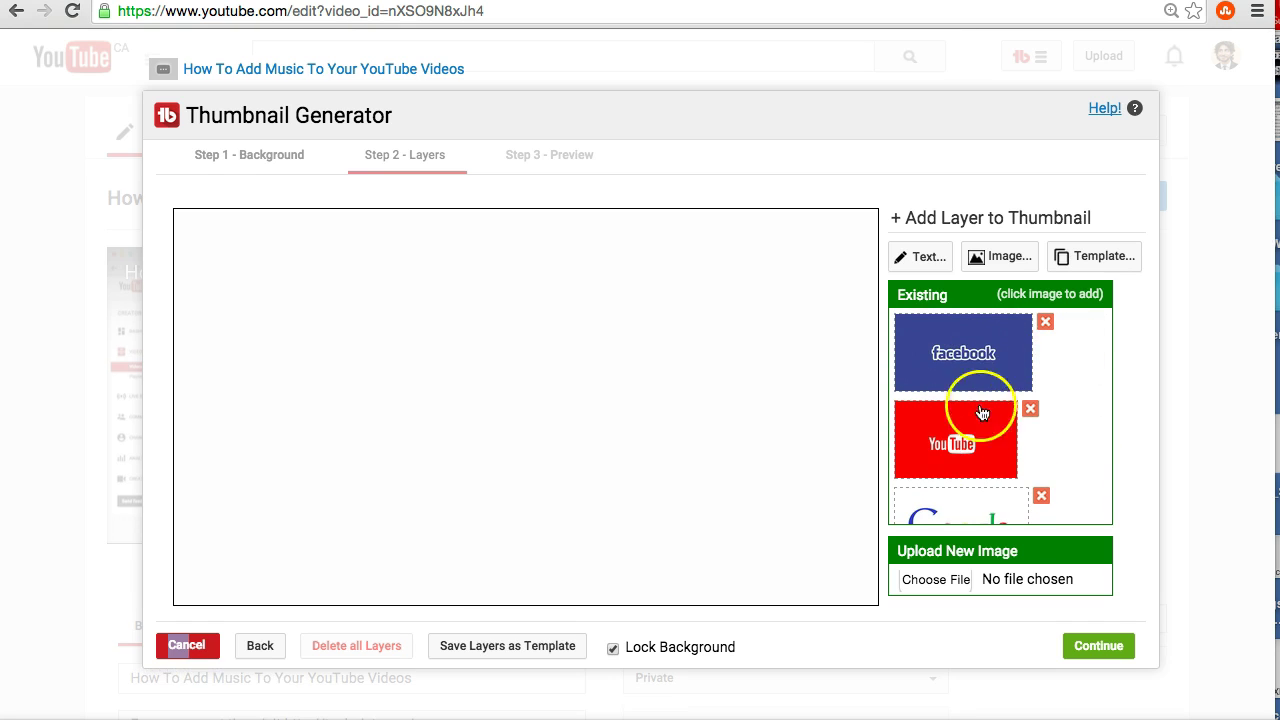
scroll(1049, 446, down, 3)
scroll(1049, 446, up, 4)
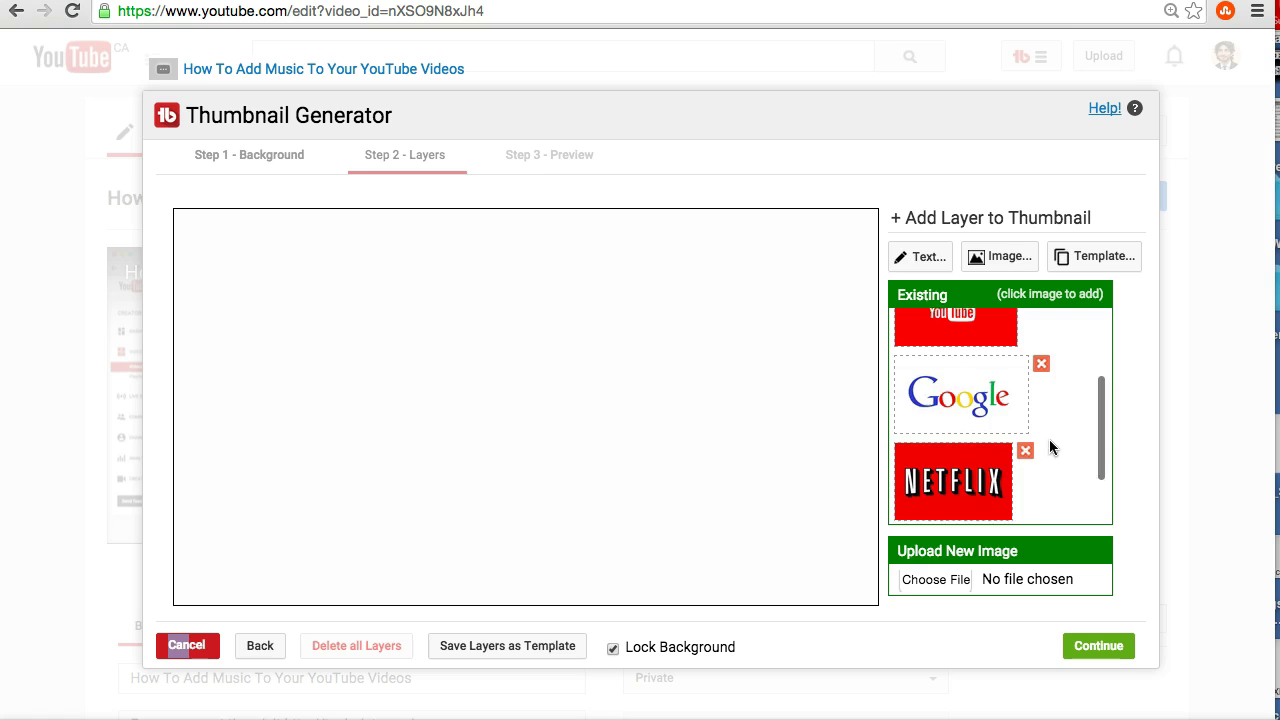
click(1090, 258)
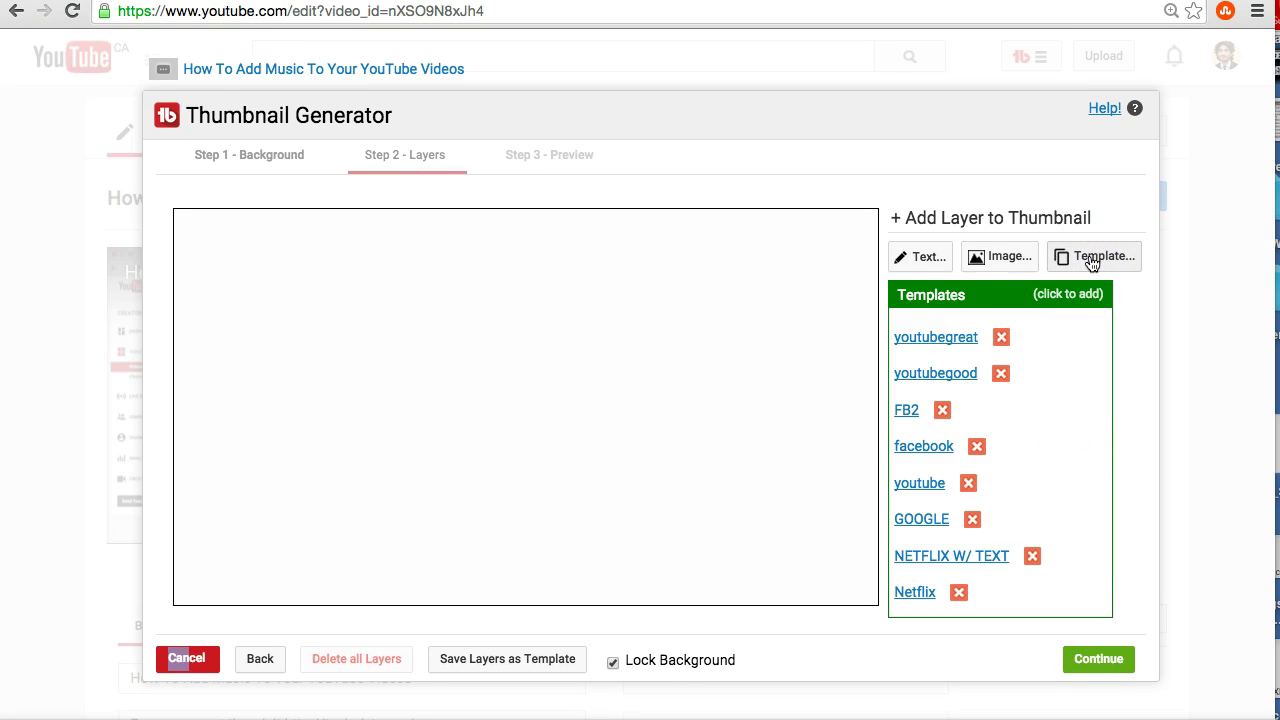
click(930, 340)
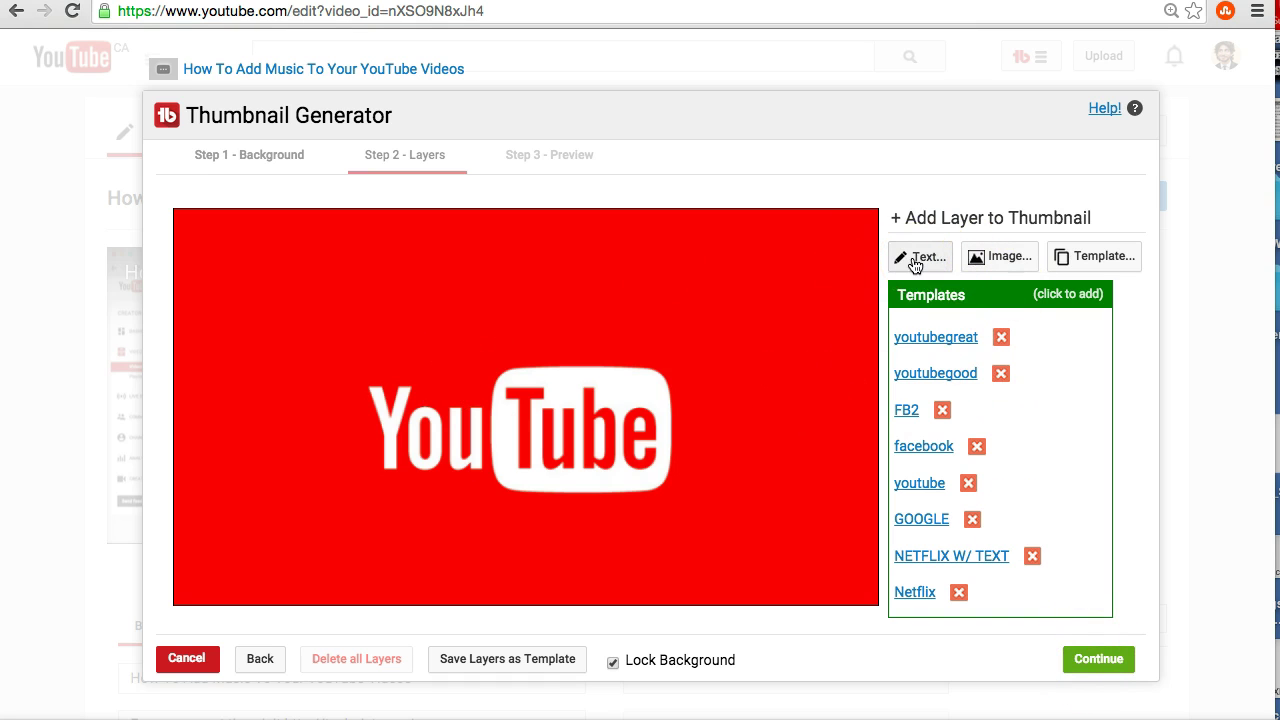
Create a text layer reading 'HOW TO ADD MUSIC TO' in bold yellow.
click(934, 262)
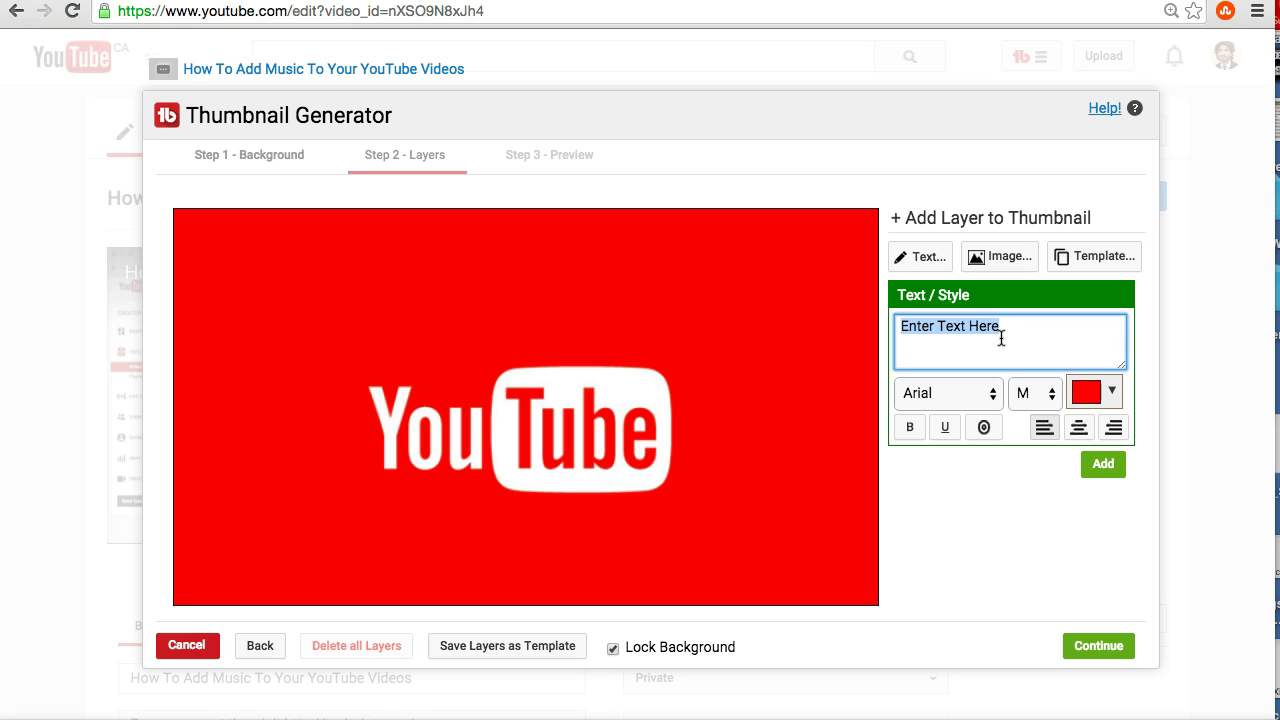
text(HOW TO ADD MUSIC)
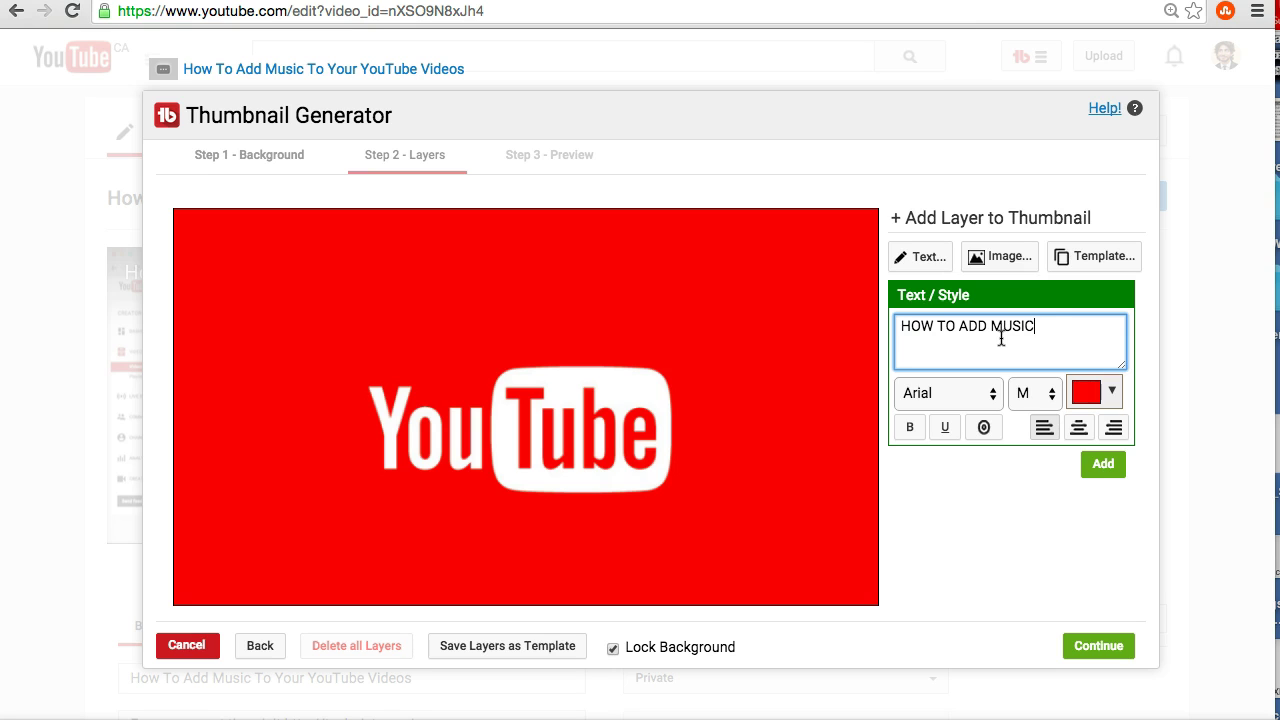
text(O)
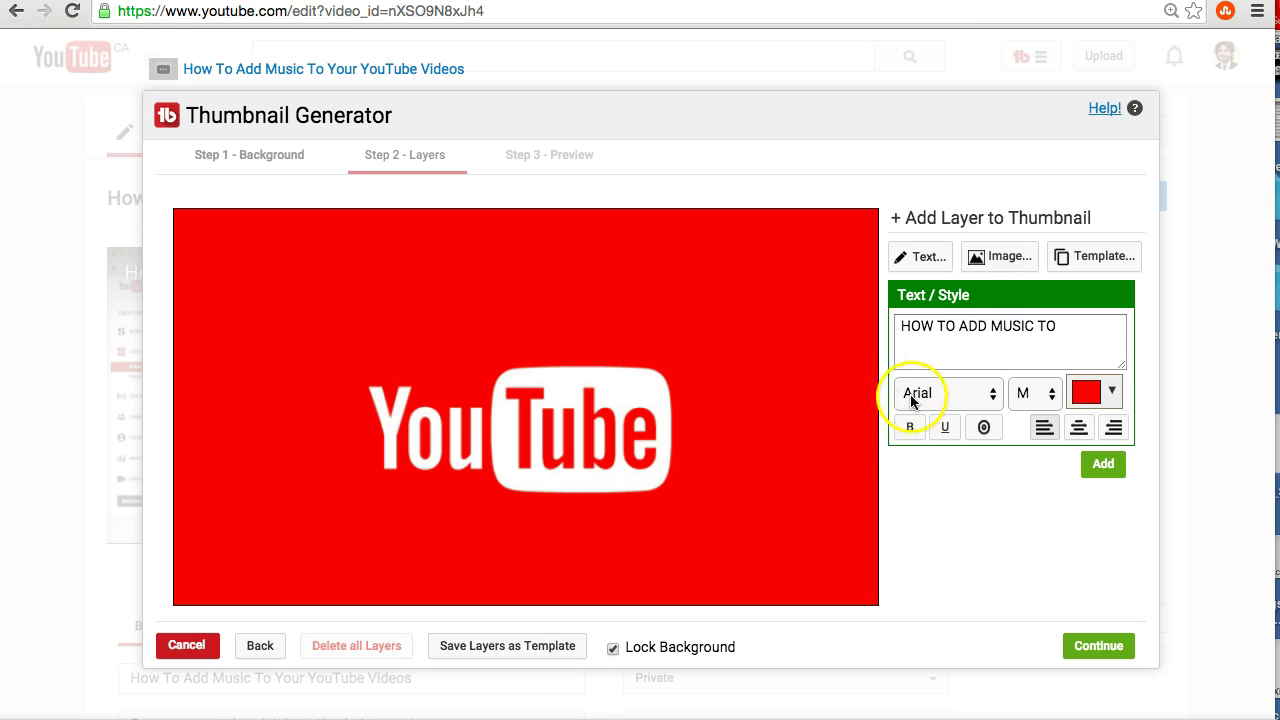
click(910, 430)
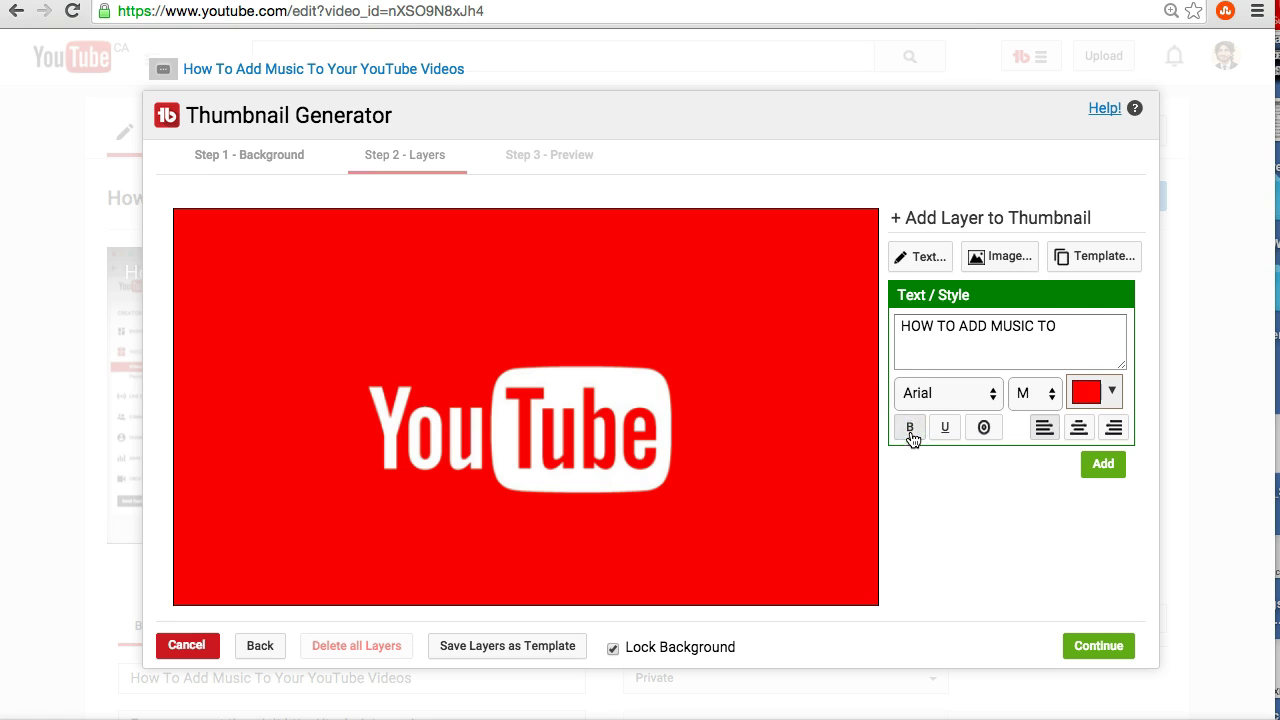
click(1105, 397)
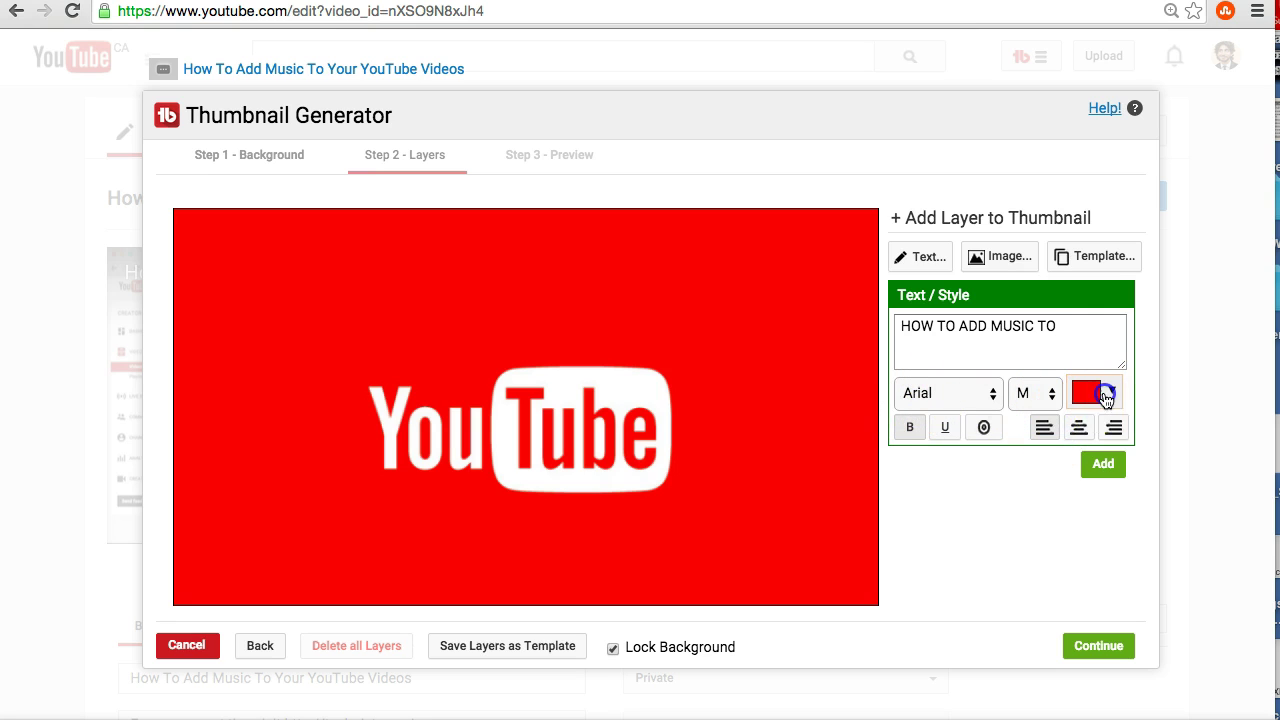
click(1250, 448)
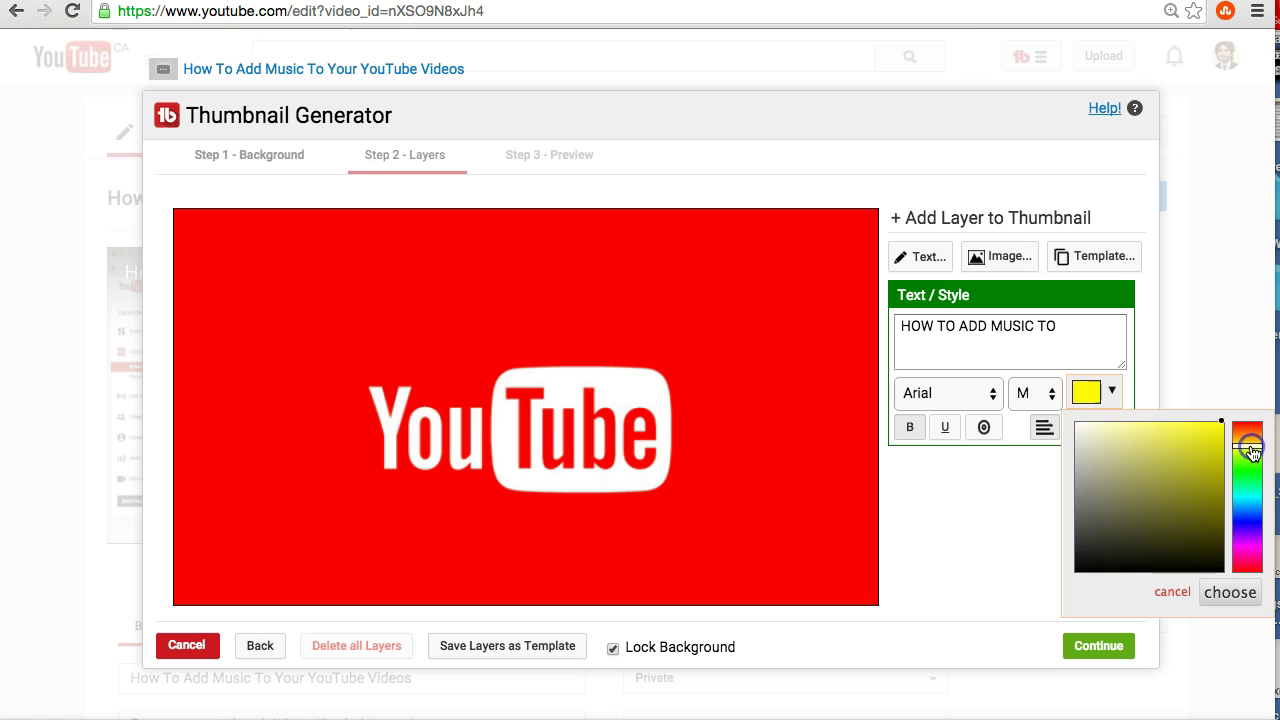
click(1027, 354)
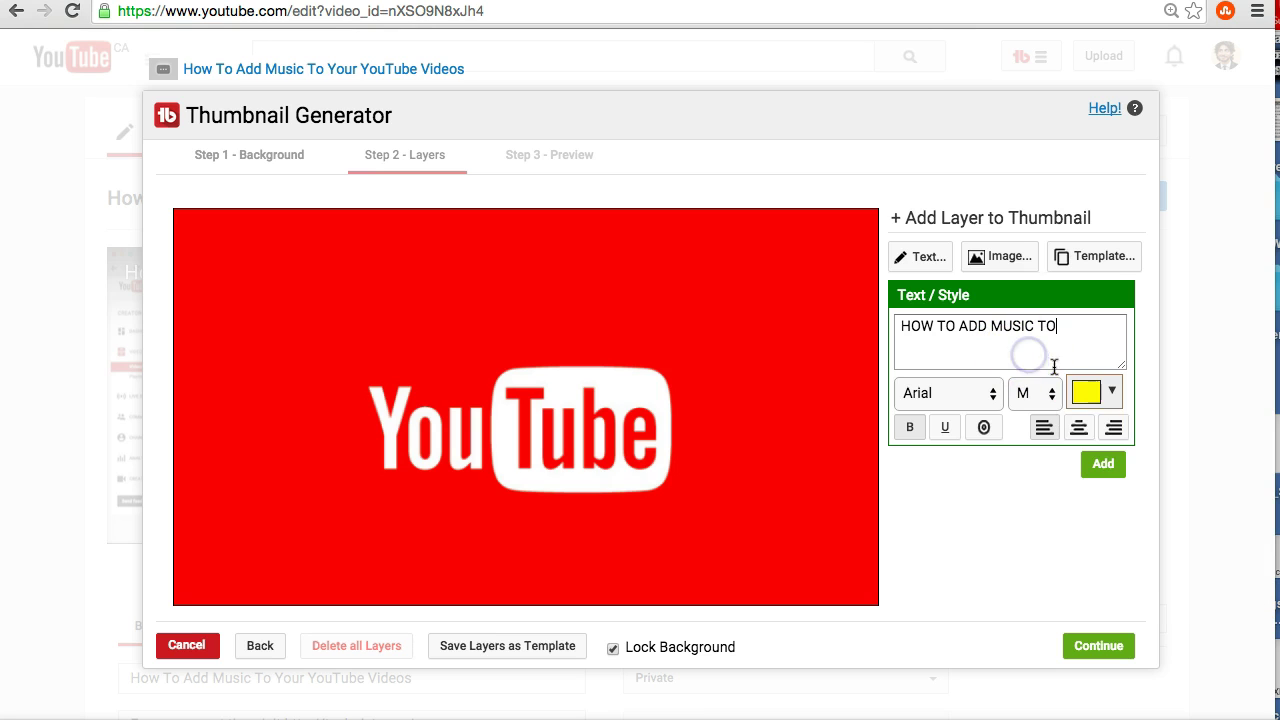
Add the yellow headline and resize it to span the canvas width above the logo.
click(1101, 464)
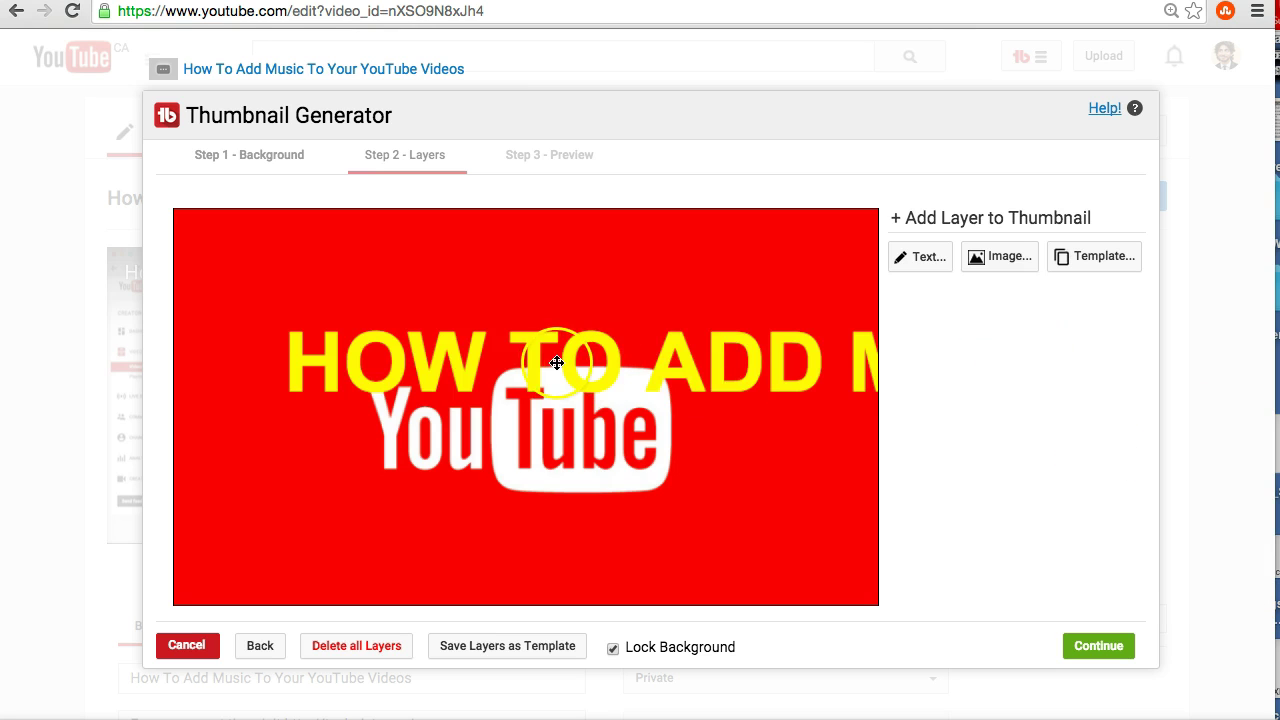
drag(735, 378, 451, 311)
drag(231, 377, 697, 354)
drag(777, 275, 363, 311)
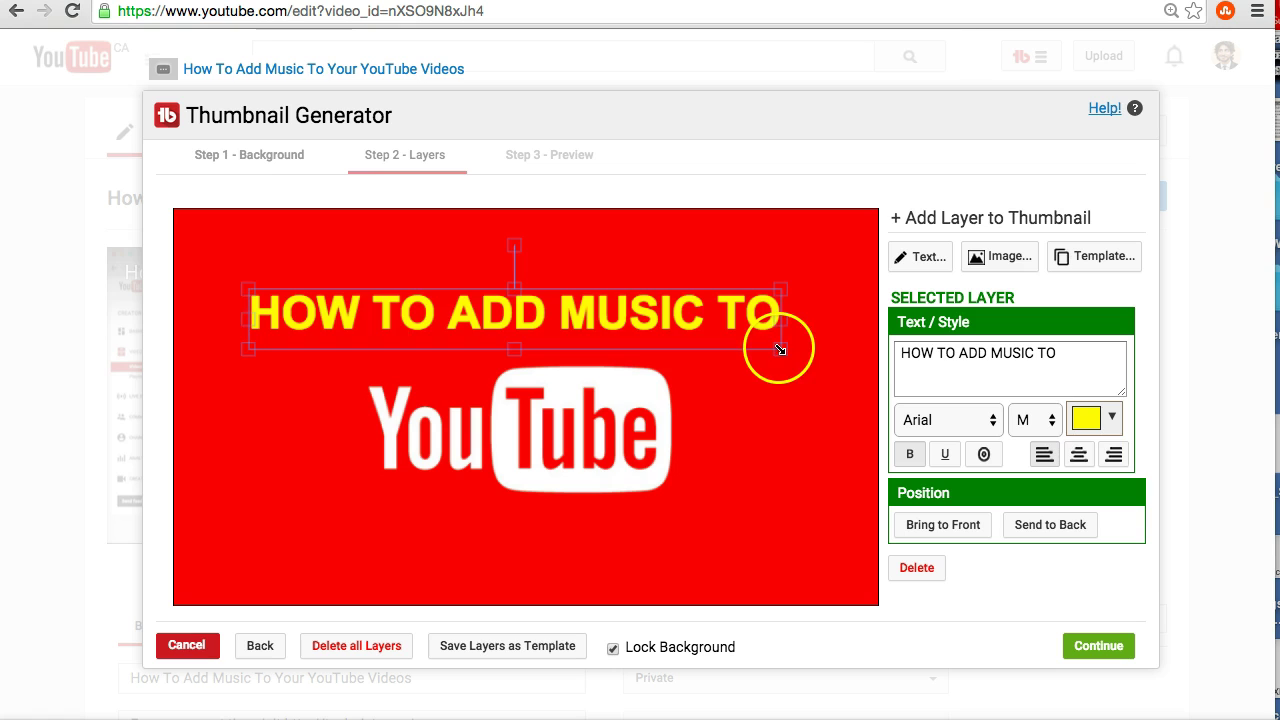
drag(770, 345, 837, 377)
drag(679, 310, 659, 302)
mouse_move(880, 351)
mouse_down()
mouse_move(820, 352)
mouse_move(862, 356)
mouse_up()
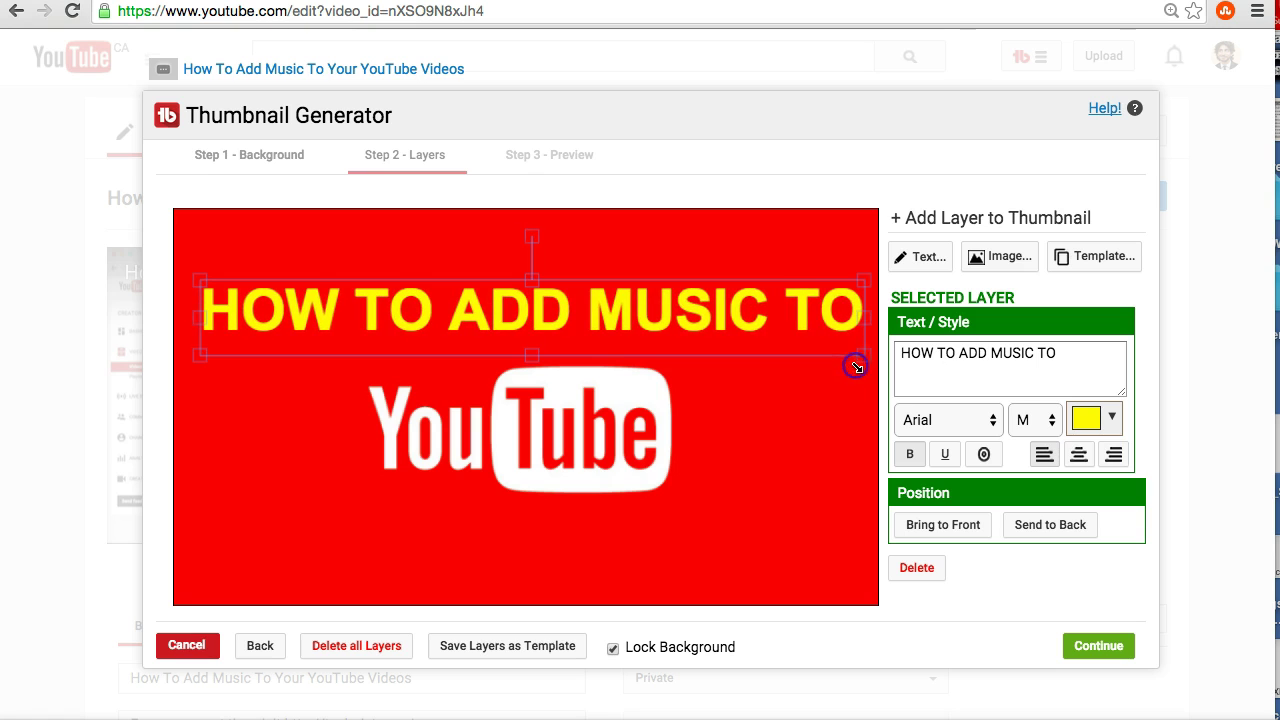
click(962, 418)
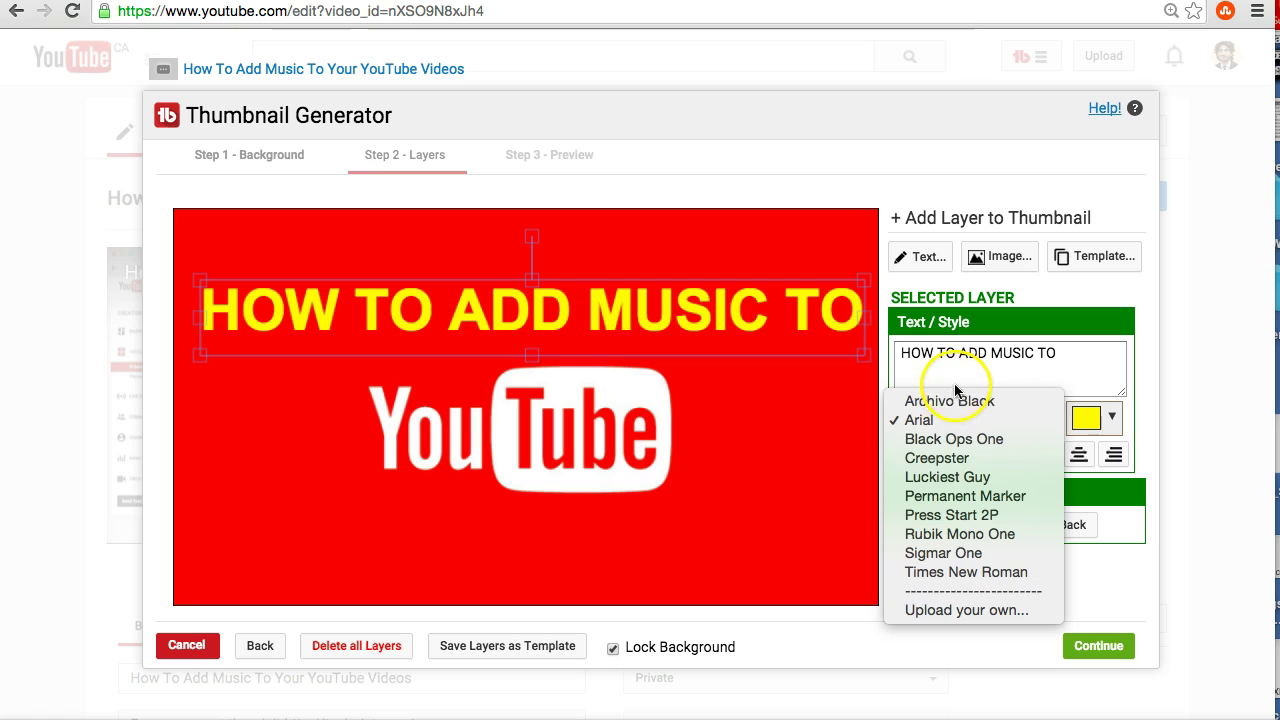
click(950, 403)
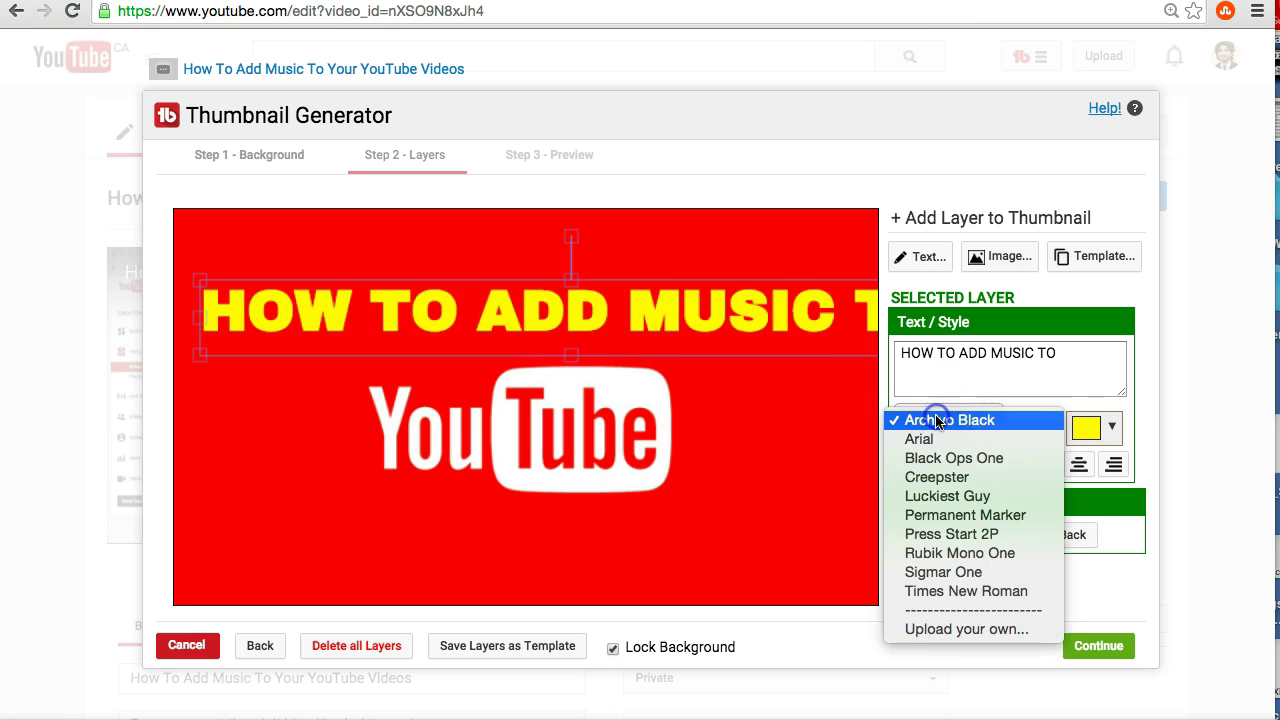
click(943, 418)
click(940, 460)
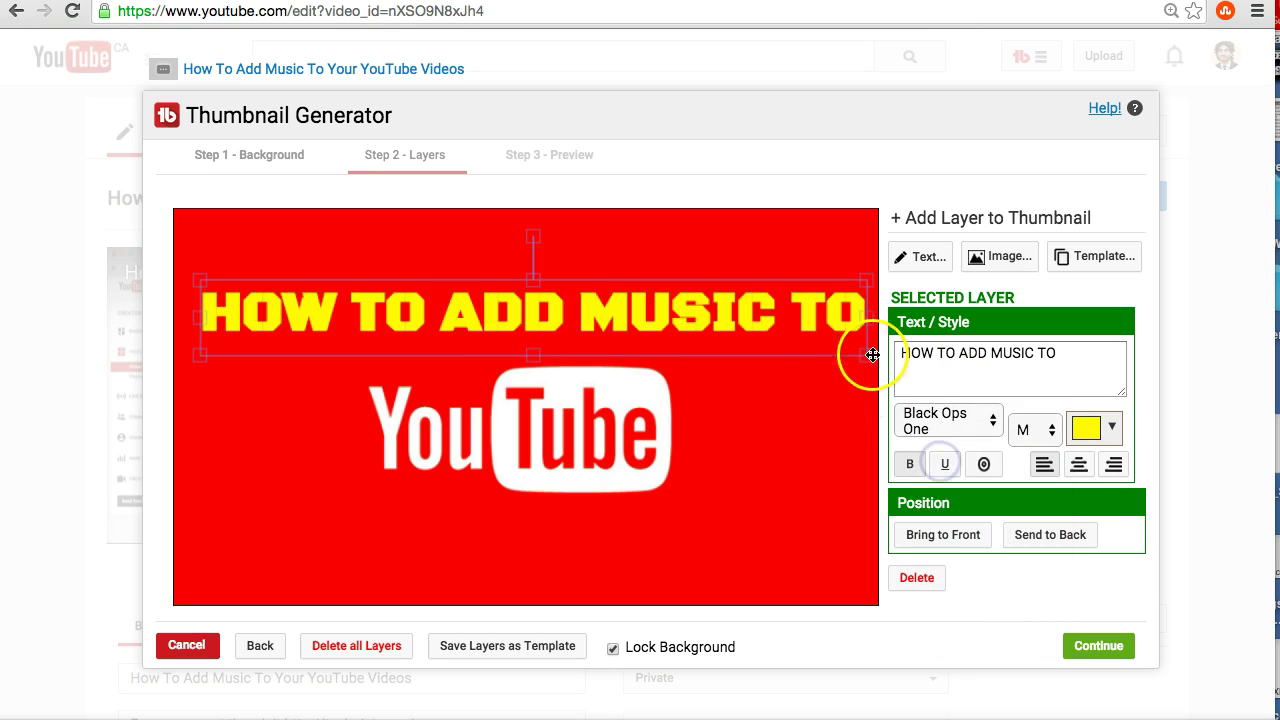
click(943, 428)
click(950, 458)
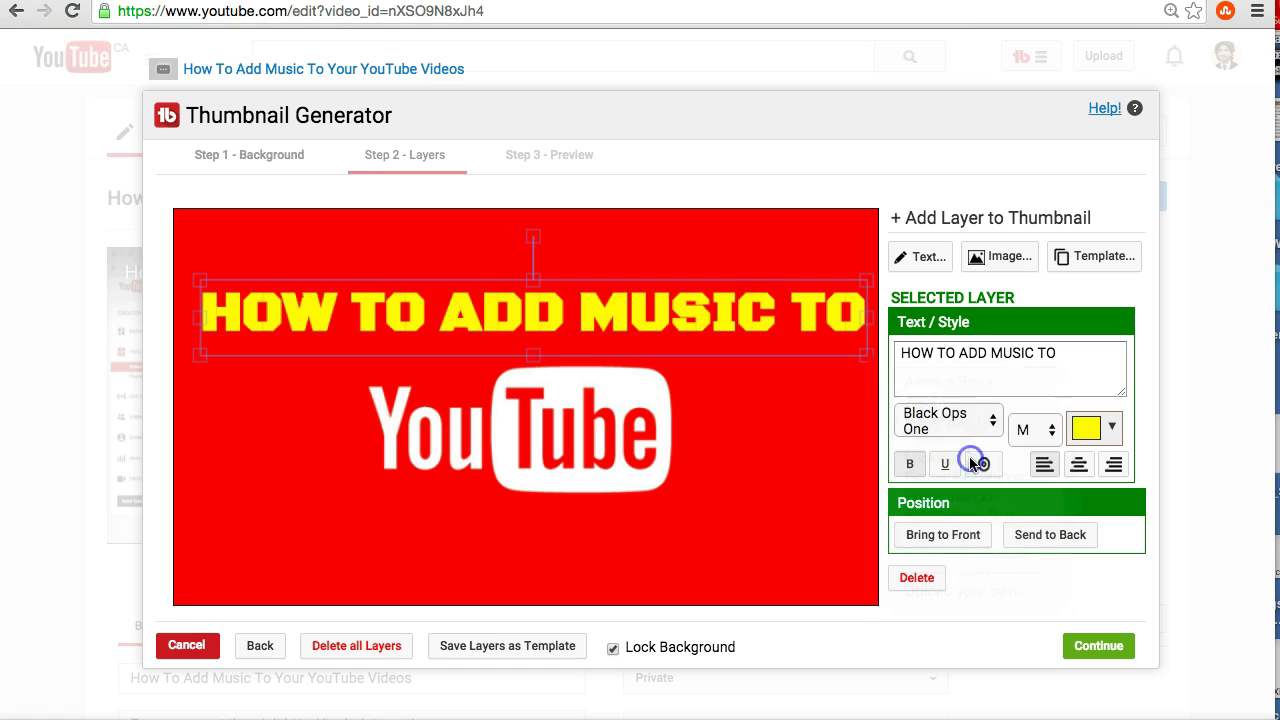
click(968, 416)
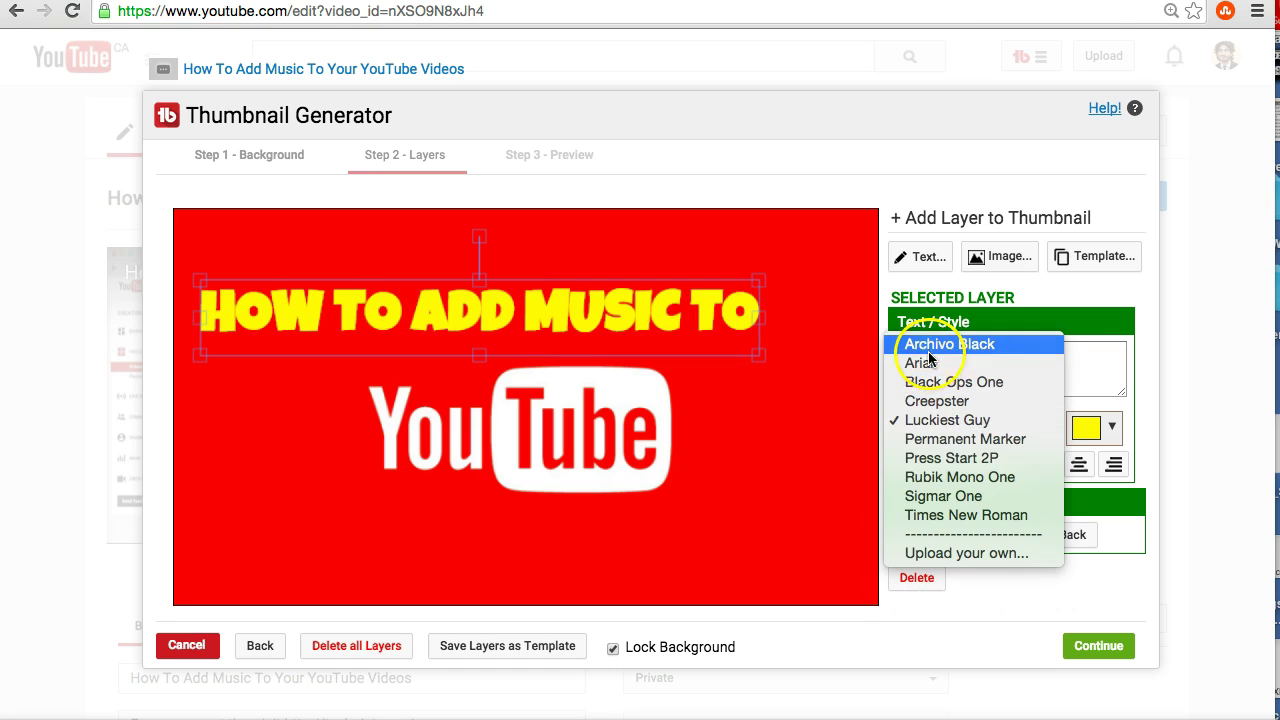
click(928, 366)
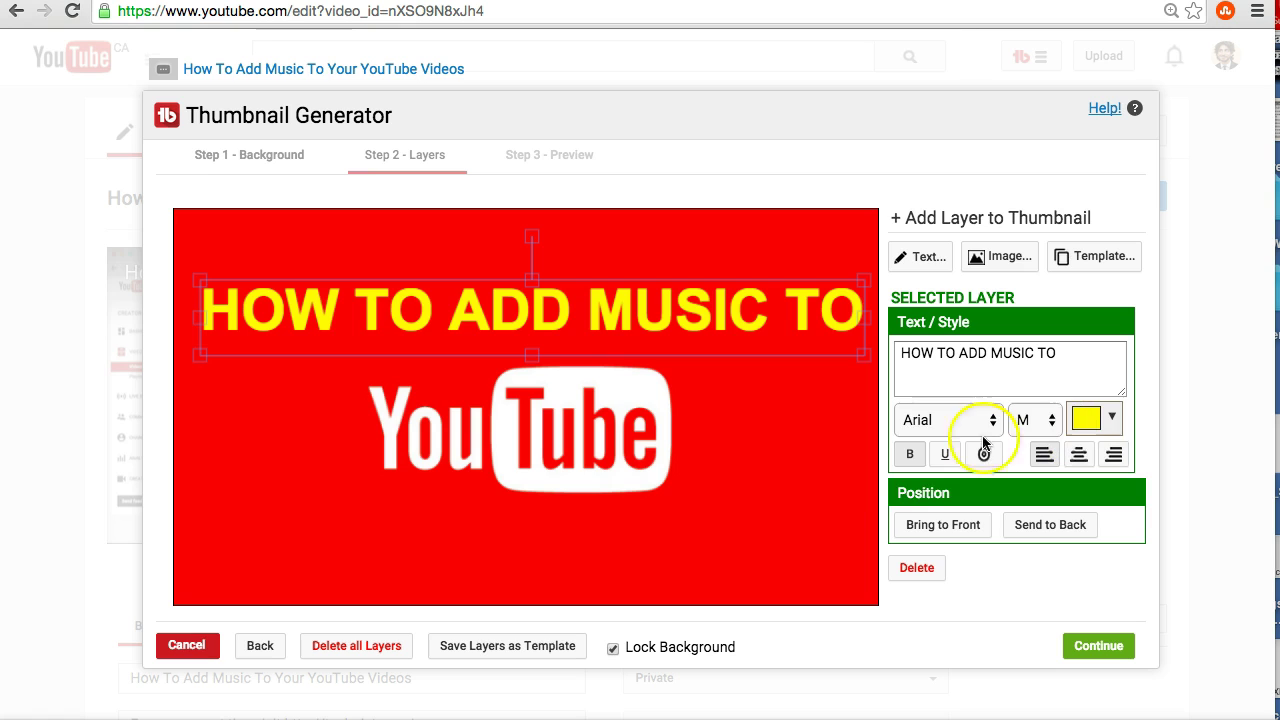
click(910, 457)
click(910, 457)
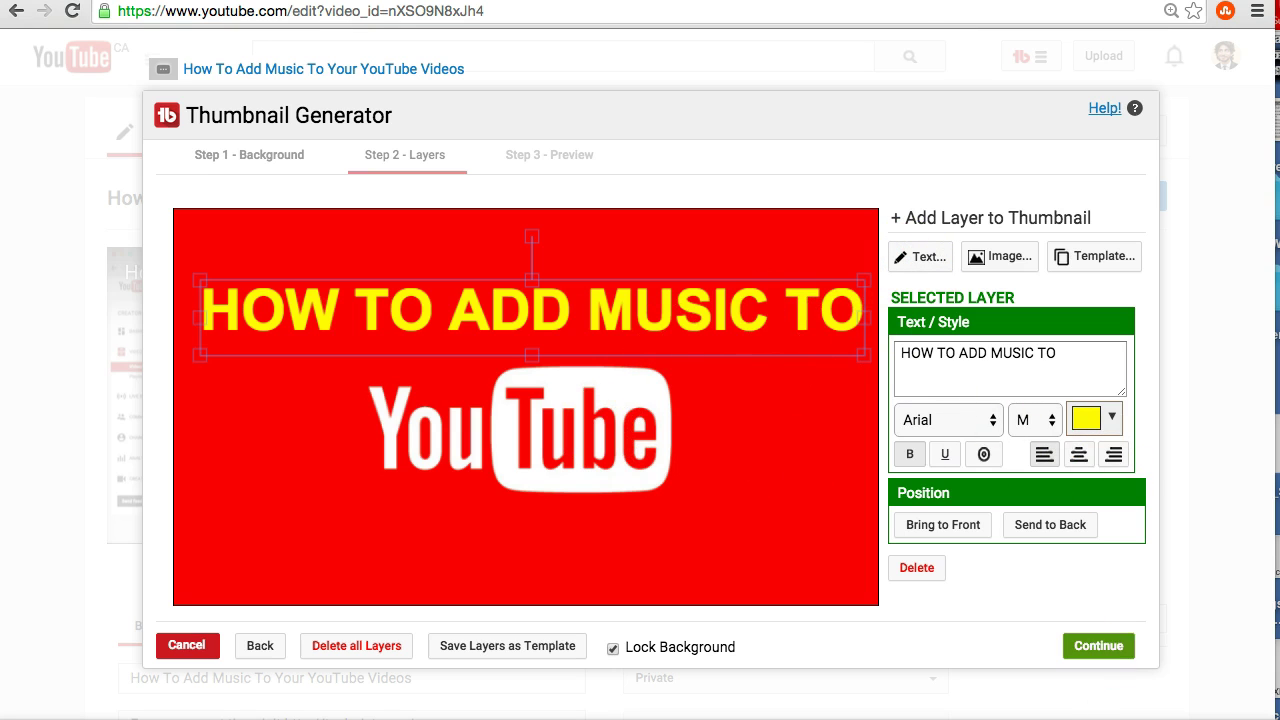
click(740, 406)
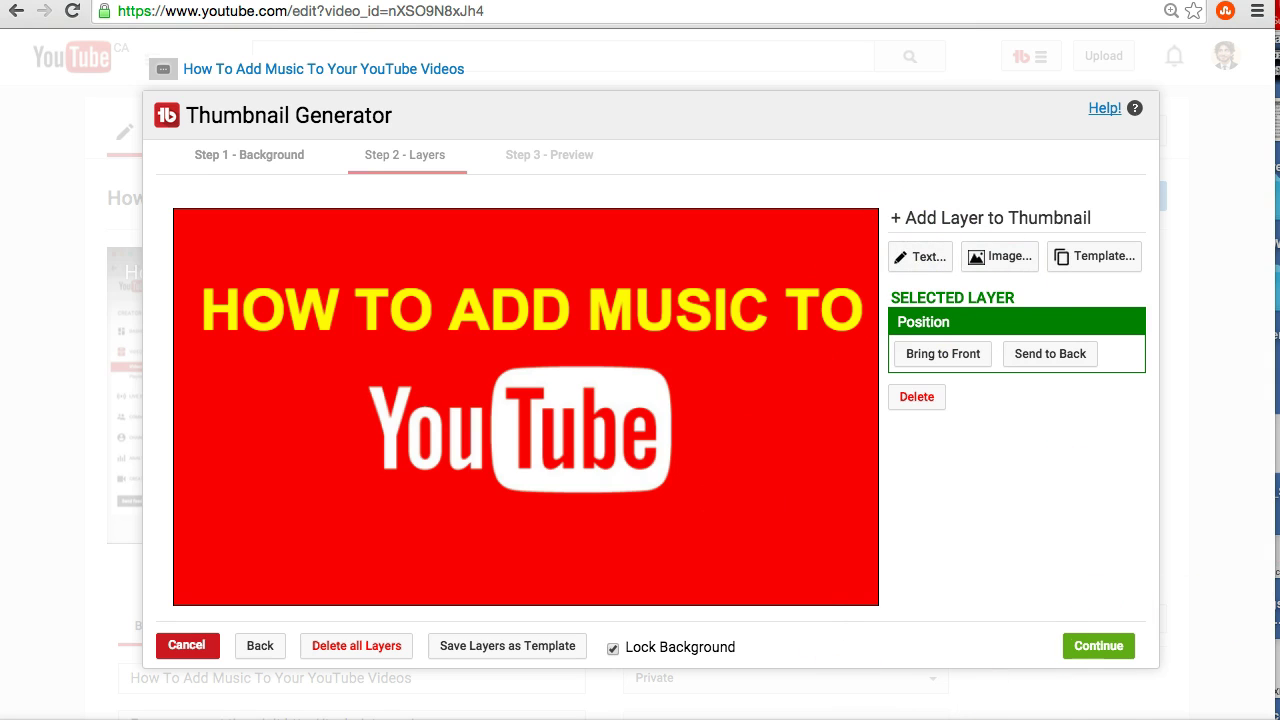
Continue to Step 3 - Preview and review the YouTube, Facebook and Twitter previews.
click(1100, 646)
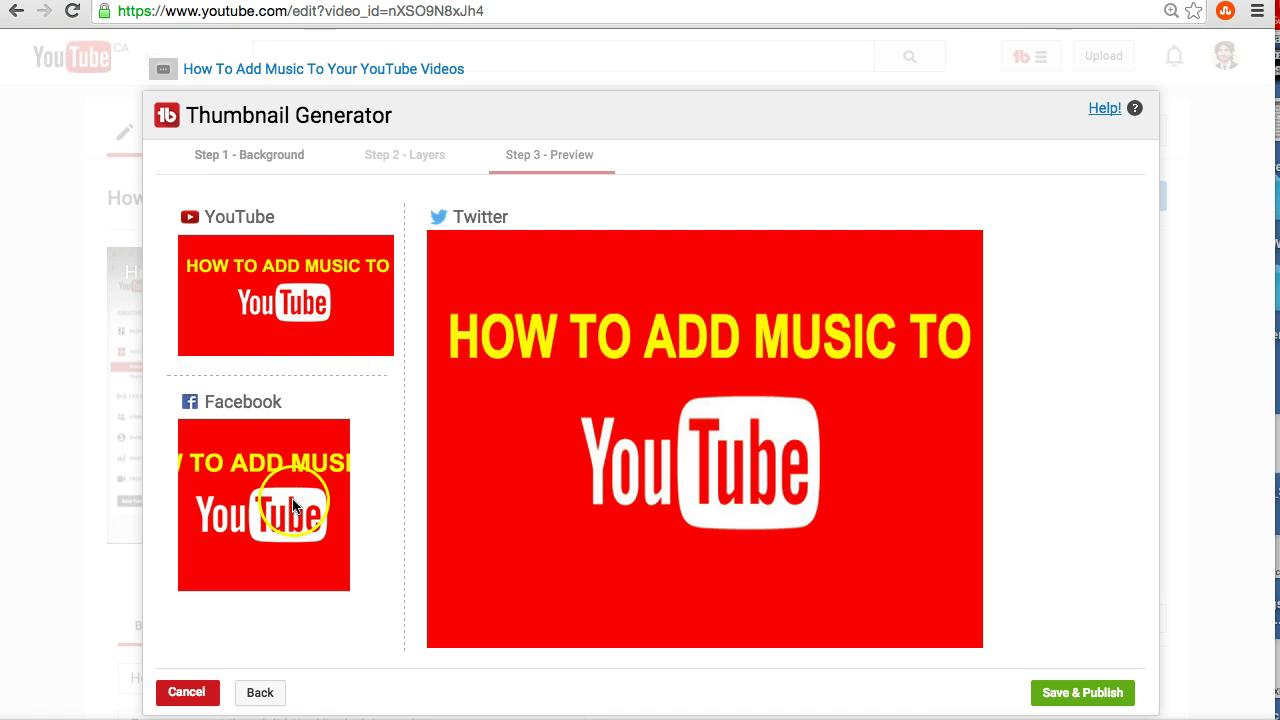
scroll(286, 505, down, 1)
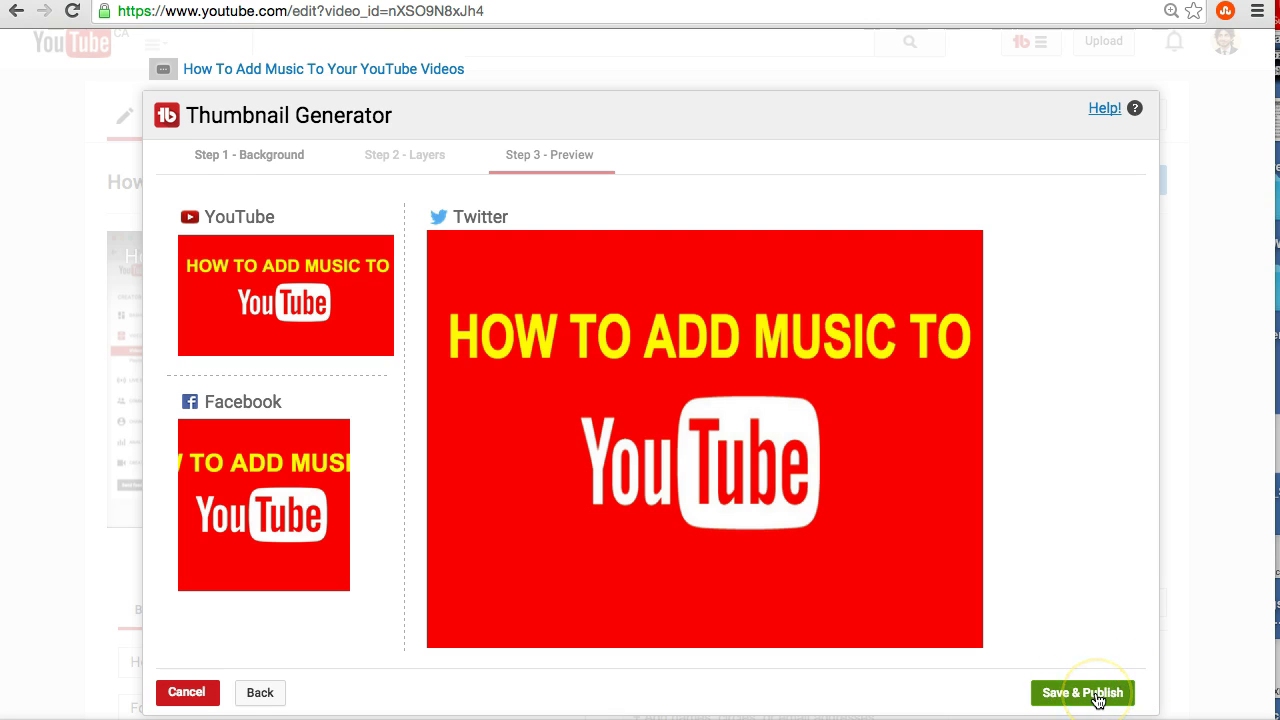
Save & Publish the thumbnail, confirm, then reload the edit page.
click(1098, 700)
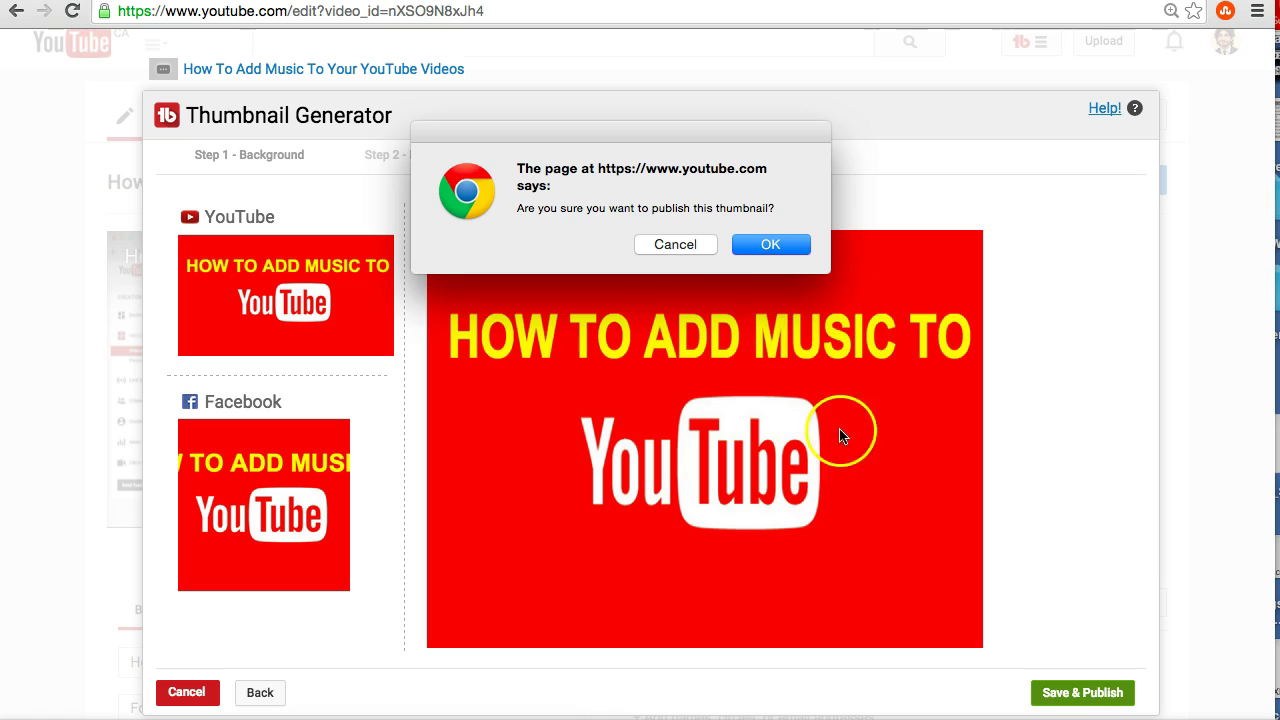
click(766, 246)
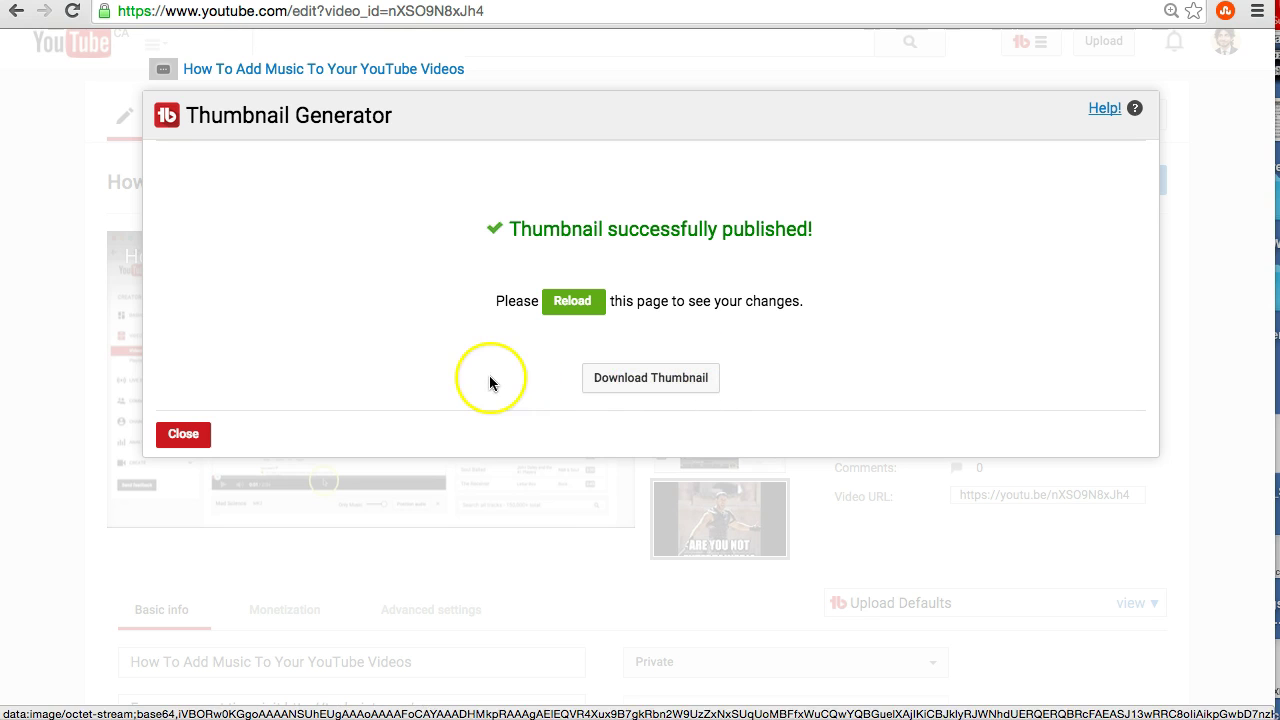
click(573, 308)
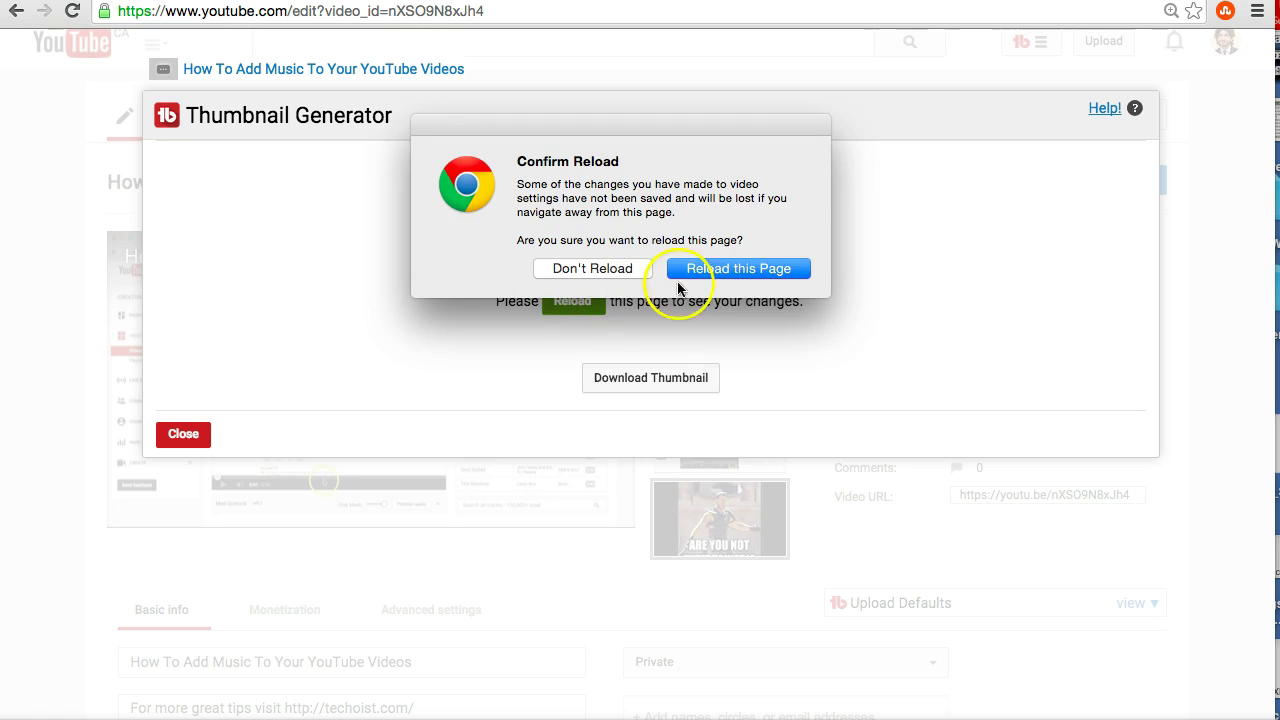
click(722, 270)
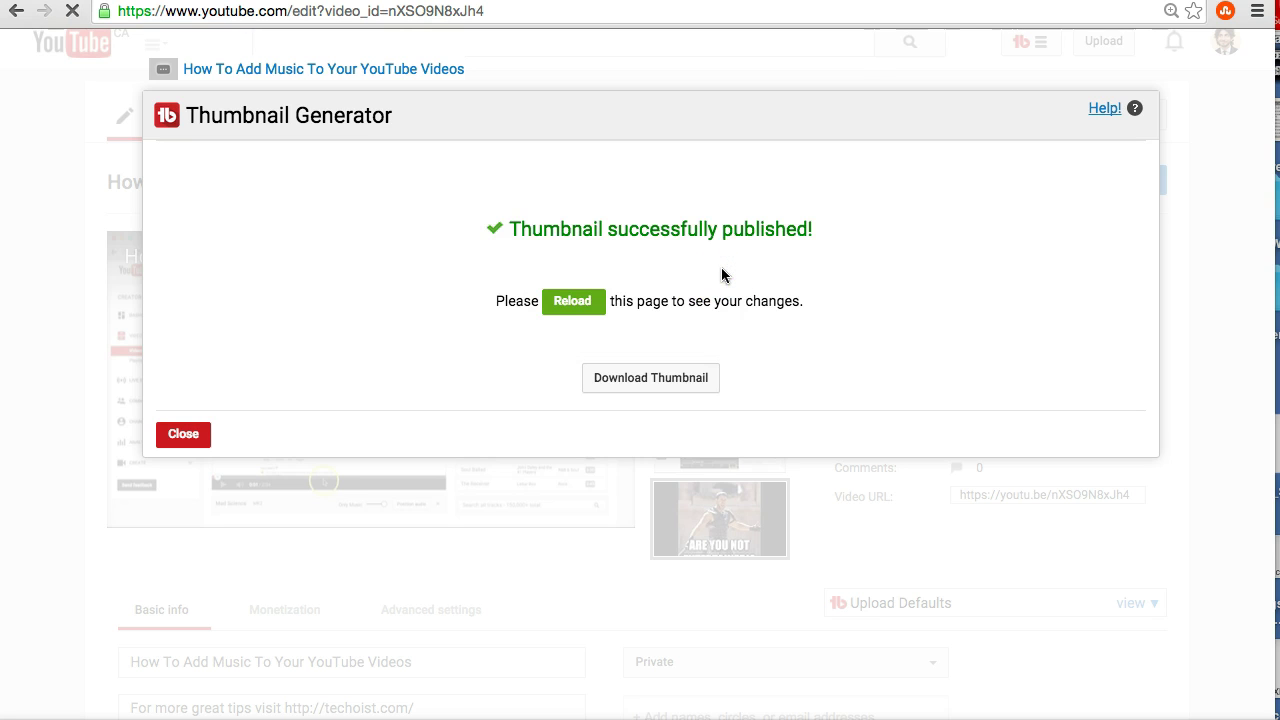
Select the red 'HOW TO ADD MUSIC TO' thumbnail as the video's active thumbnail.
click(778, 490)
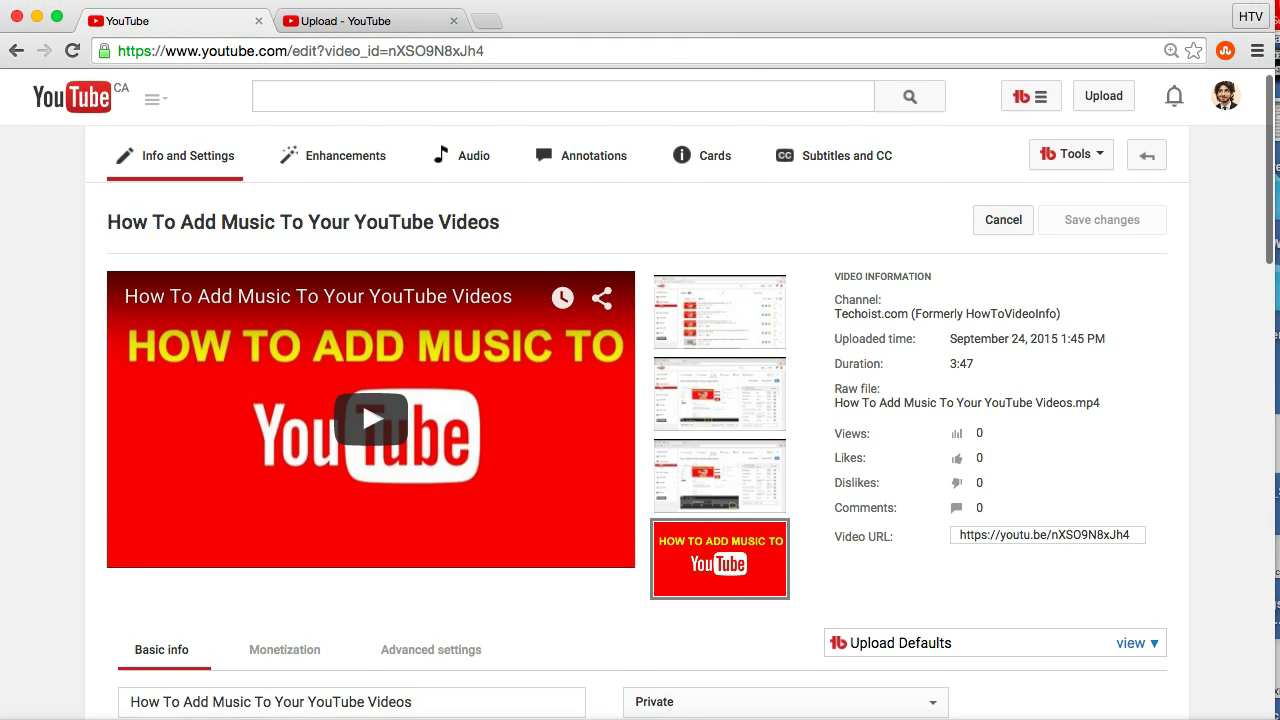
Upload the How To Make YouTube Videos Private video from the Uploads folder.
click(330, 20)
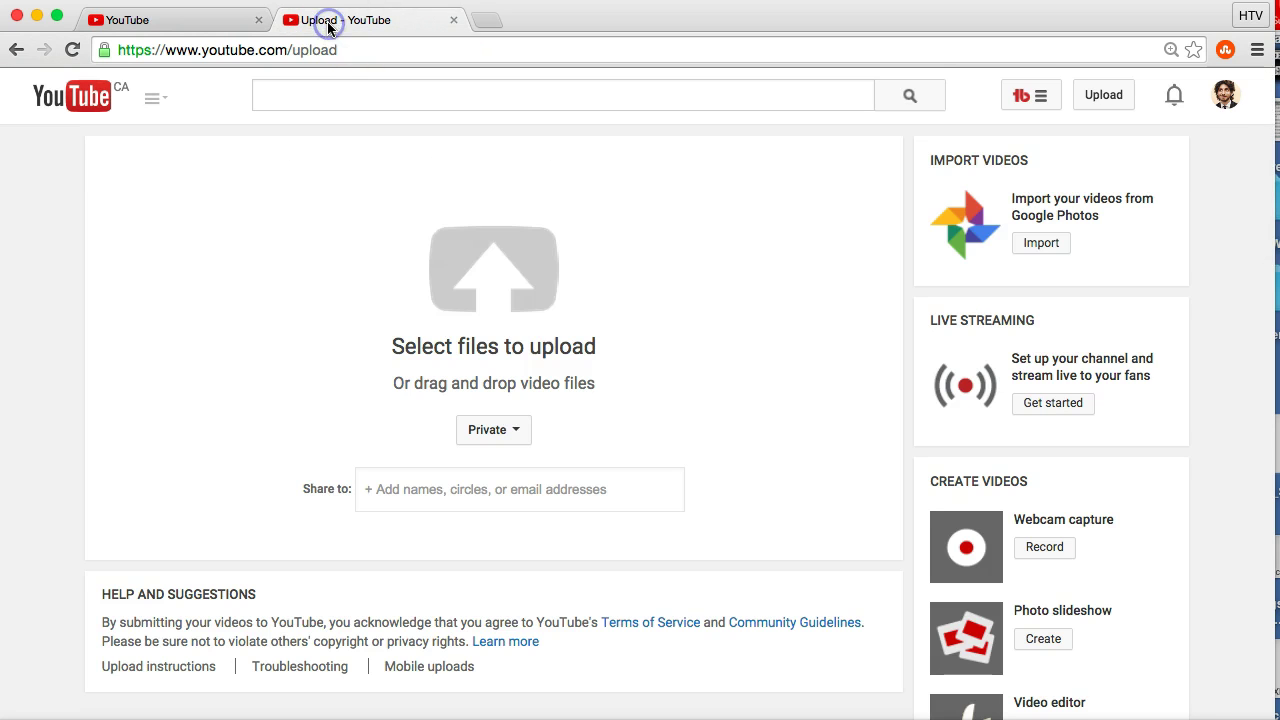
click(491, 290)
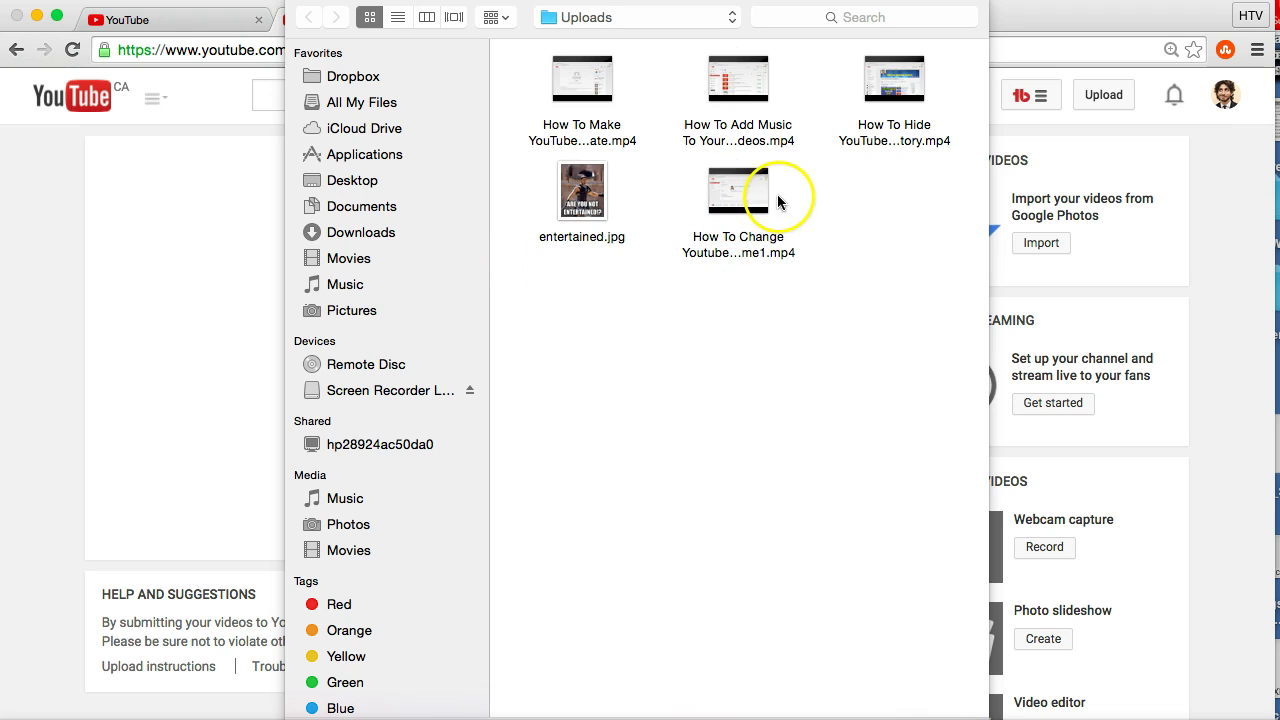
mouse_move(756, 190)
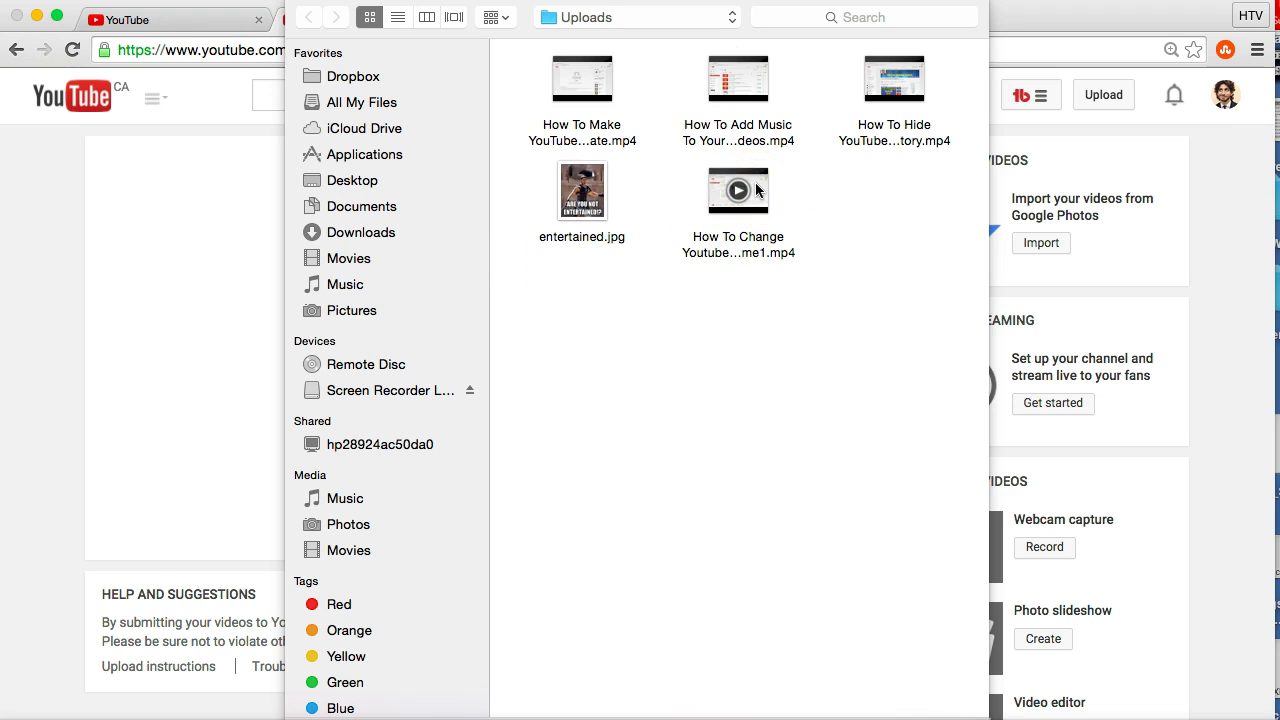
double_click(585, 70)
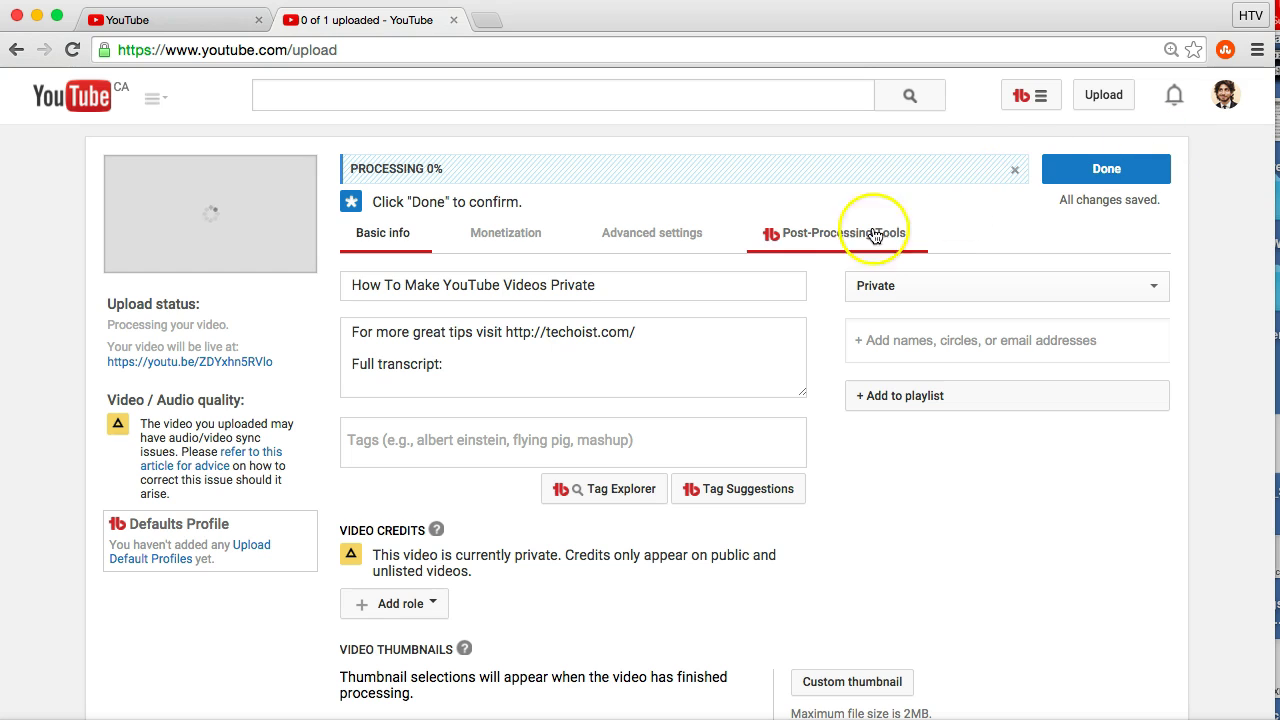
Show TubeBuddy's post-processing tools, such as Thumbnail Generator, for the finished upload.
click(839, 240)
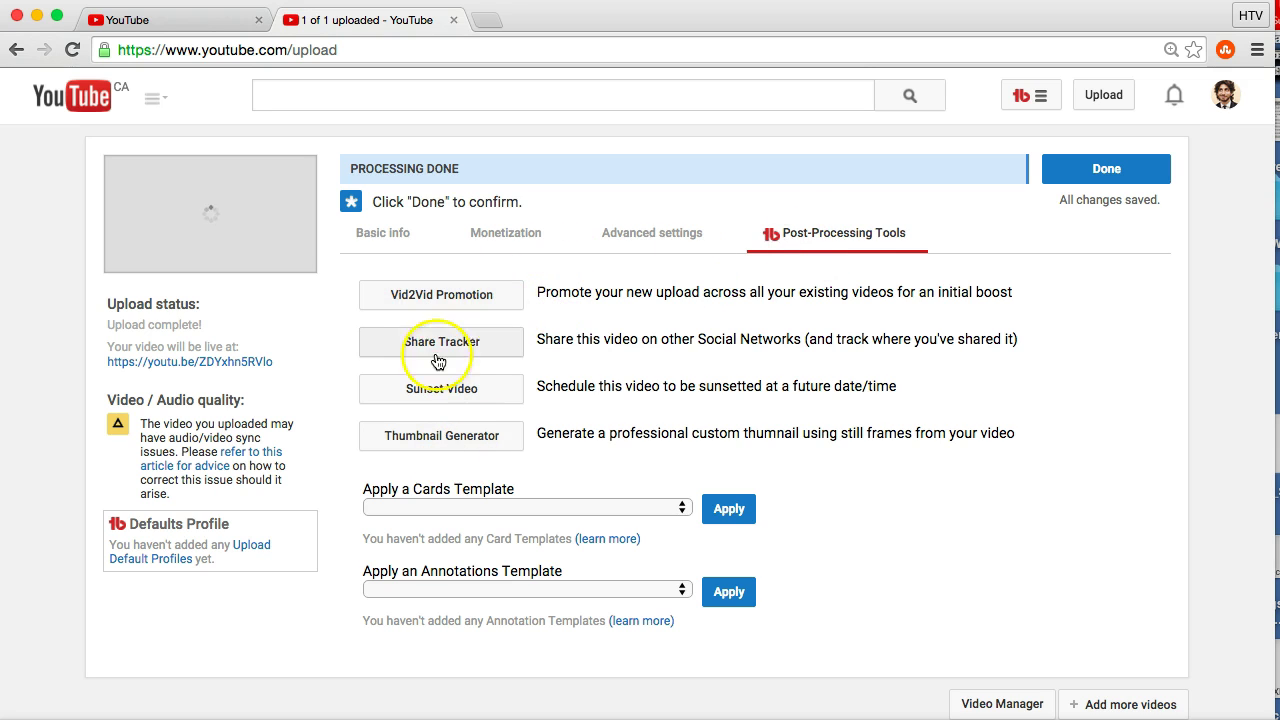
click(412, 440)
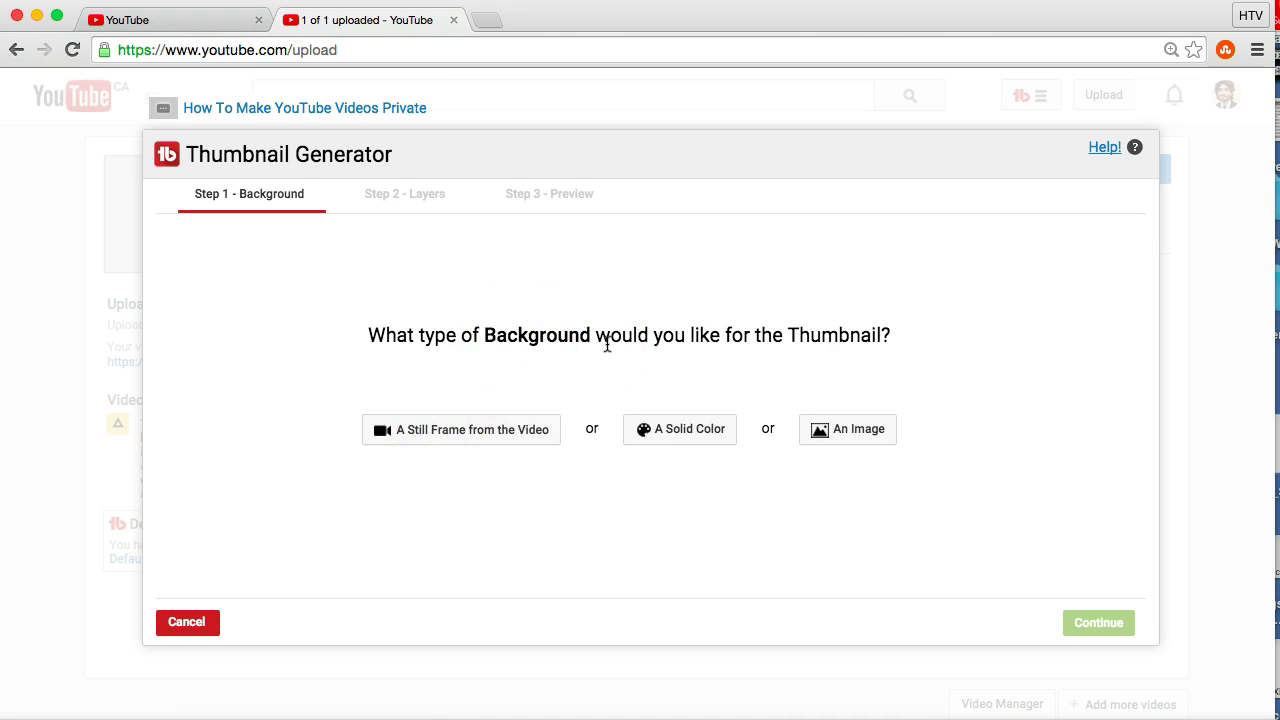
click(195, 622)
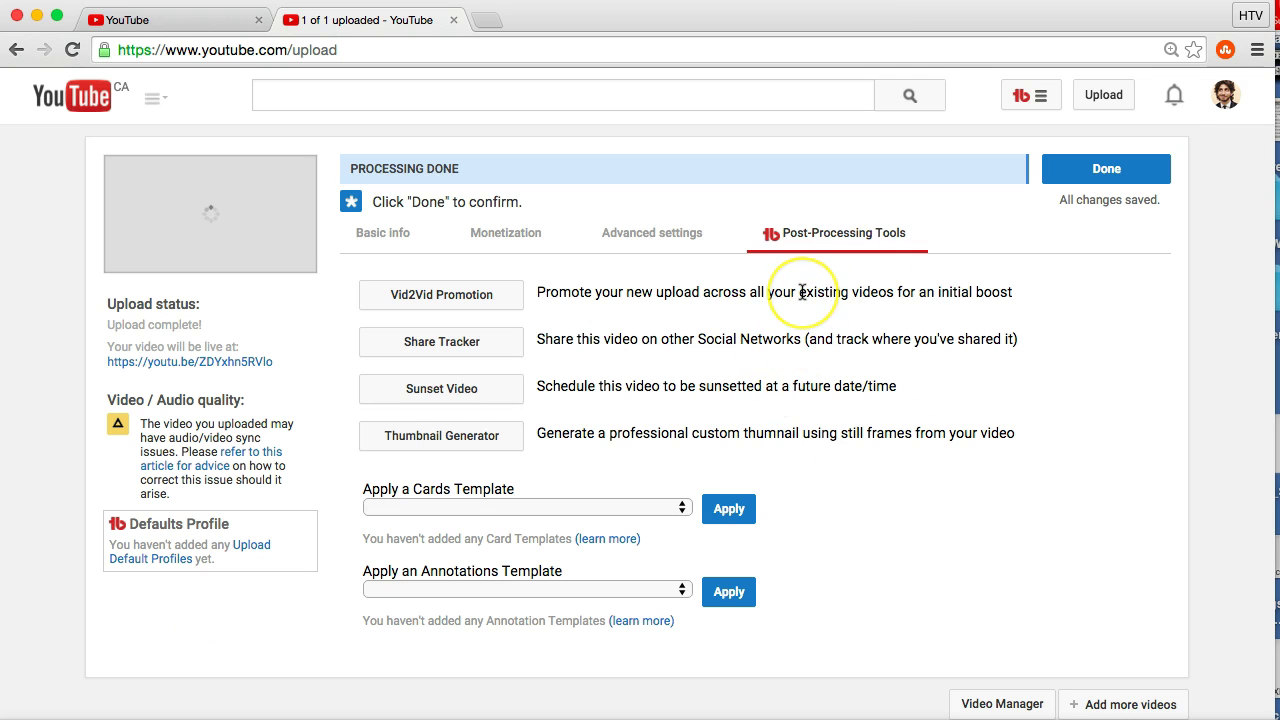